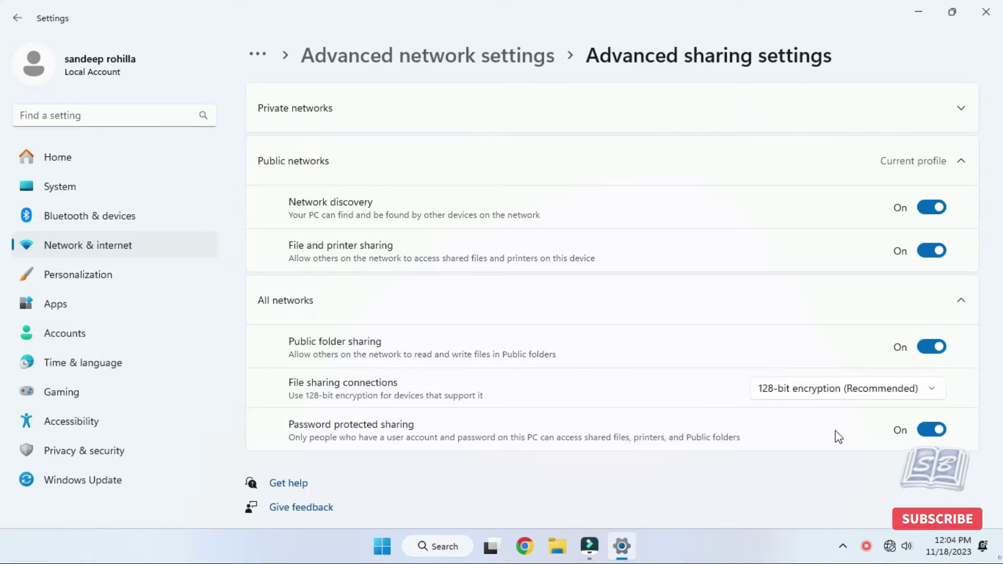
- Turn off password protected sharing for all networks and close the Settings window
{"action": "left_click", "coordinate": [931, 435]}
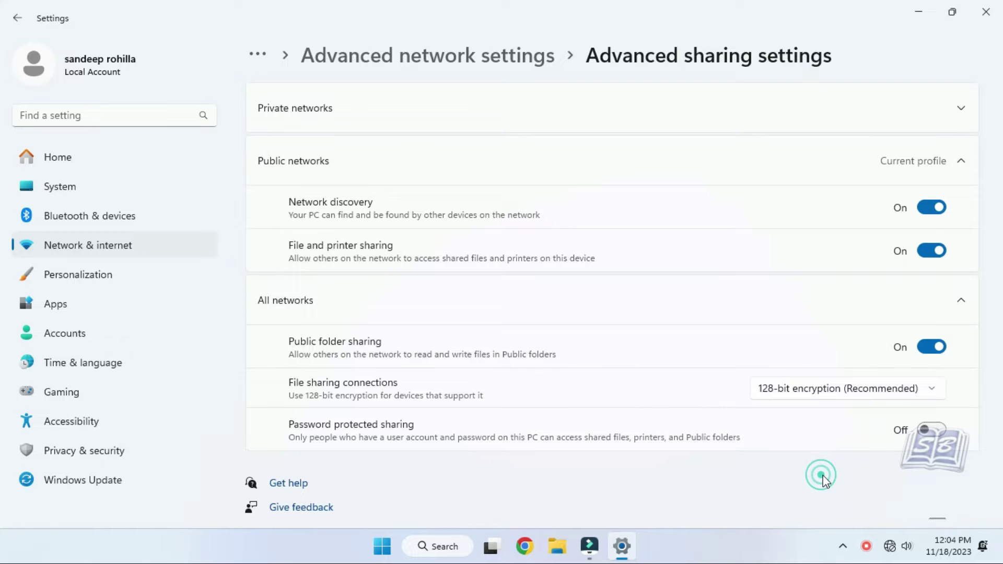
{"action": "left_click", "coordinate": [987, 15]}
- Find Control Panel through Windows search and open the adapter settings from its Network and Sharing Center
{"action": "left_click", "coordinate": [460, 546]}
{"action": "type", "text": "cp"}
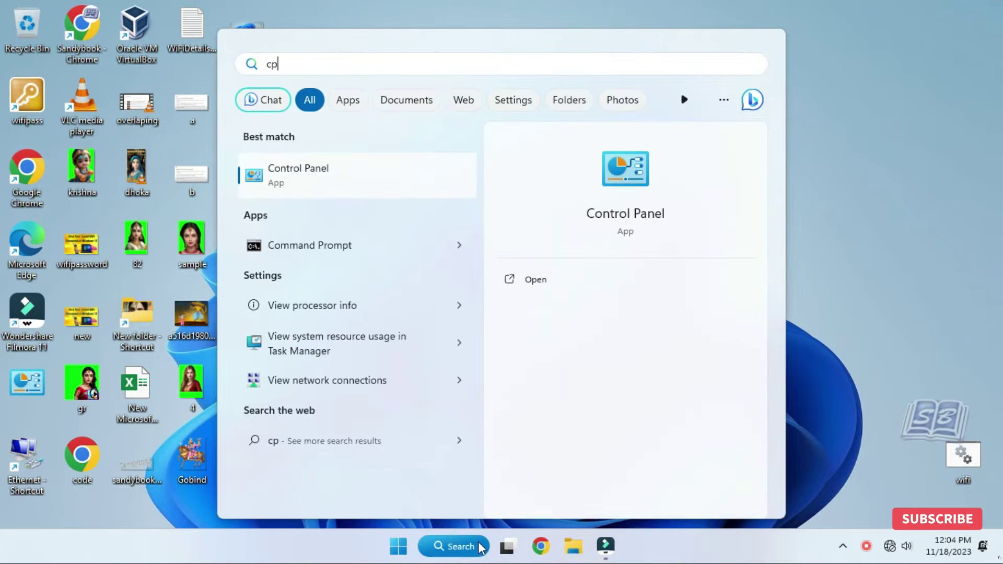
{"action": "left_click", "coordinate": [380, 189]}
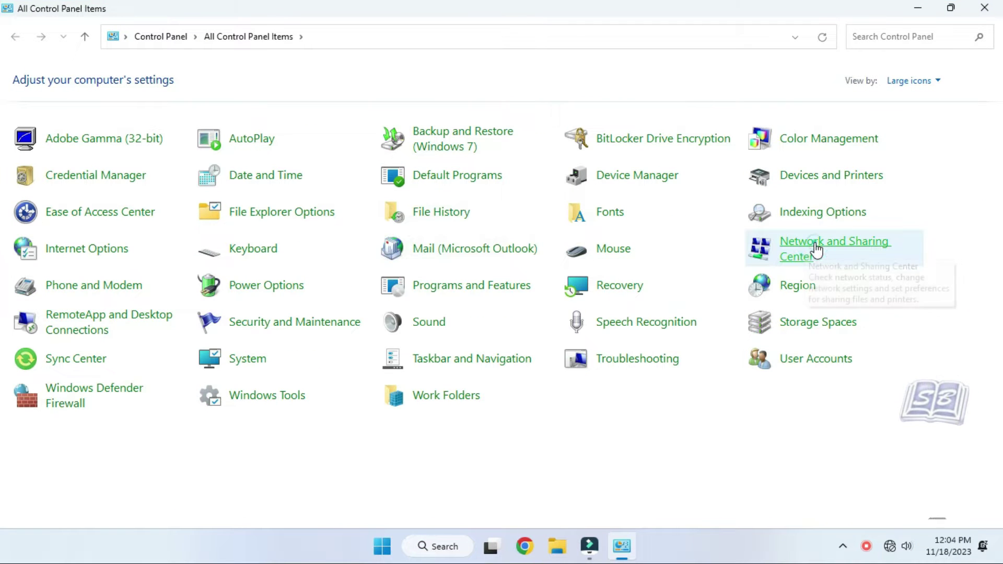
{"action": "left_click", "coordinate": [817, 251]}
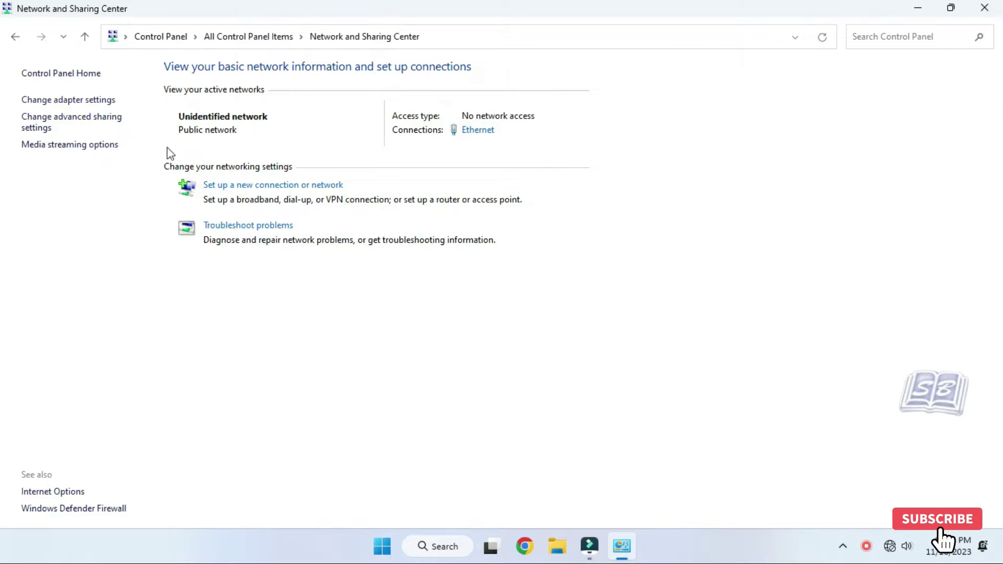
{"action": "left_click", "coordinate": [85, 103]}
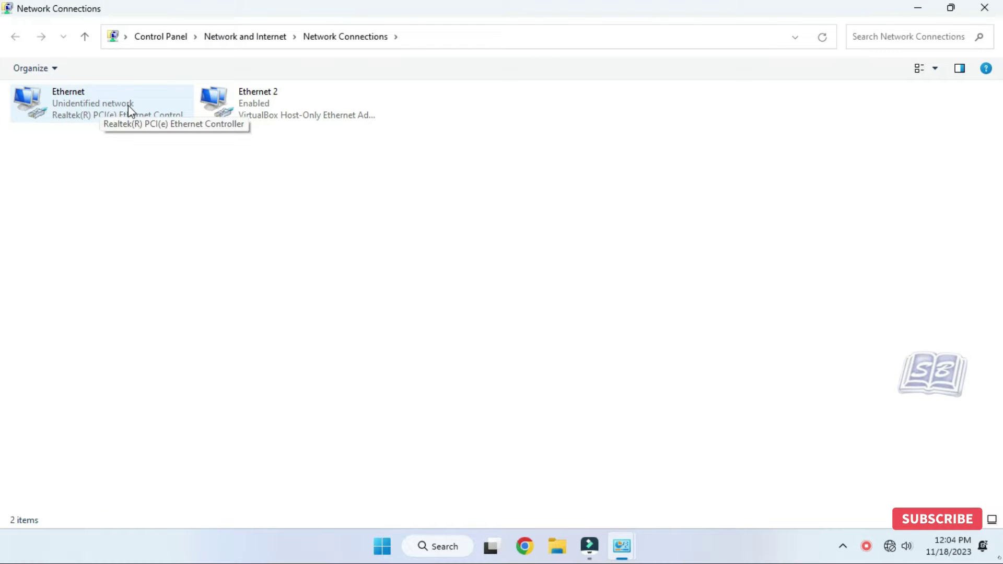
- Open the Internet Protocol Version 4 (TCP/IPv4) properties of the Realtek Ethernet connection
{"action": "right_click", "coordinate": [116, 115]}
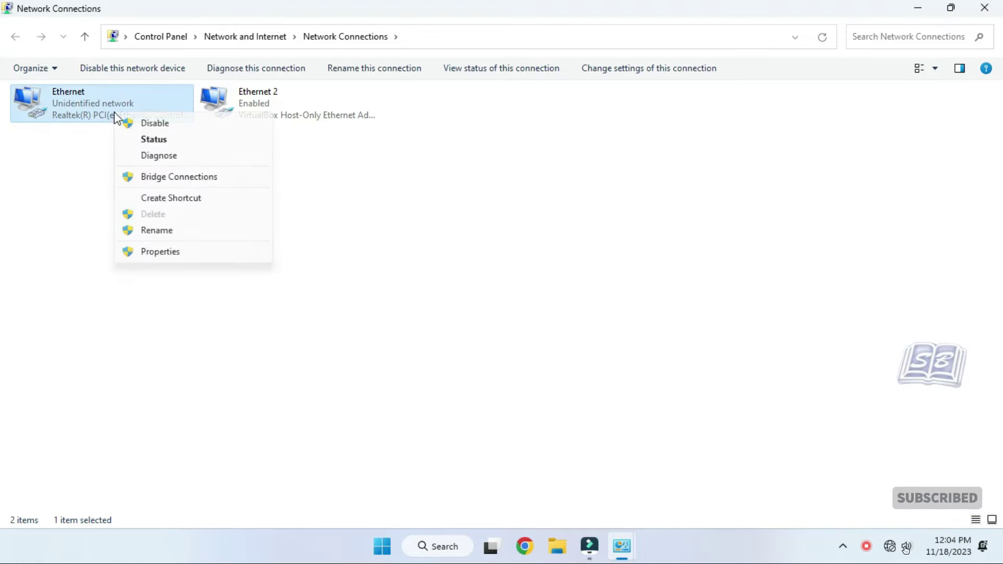
{"action": "left_click", "coordinate": [181, 253]}
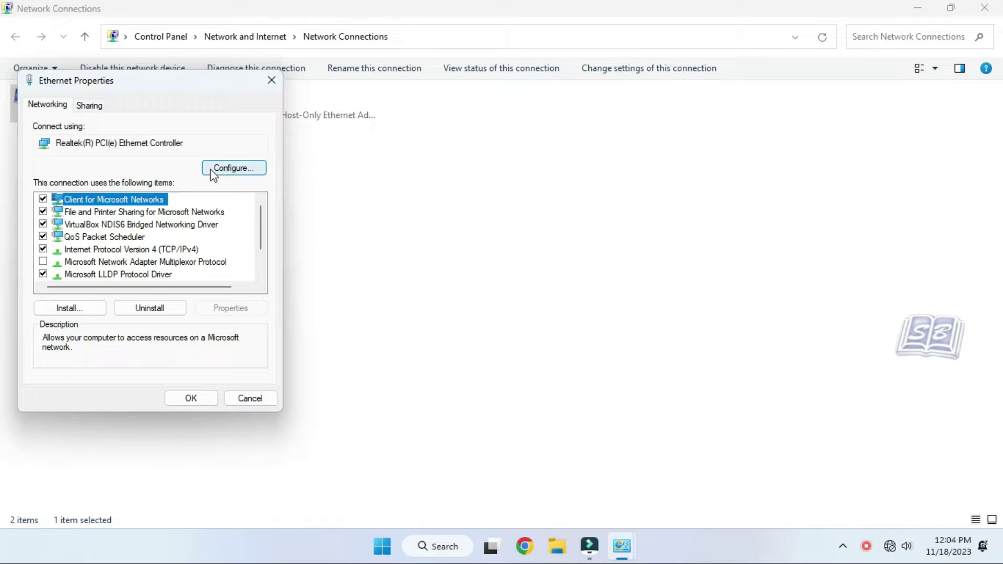
{"action": "left_click", "coordinate": [89, 251]}
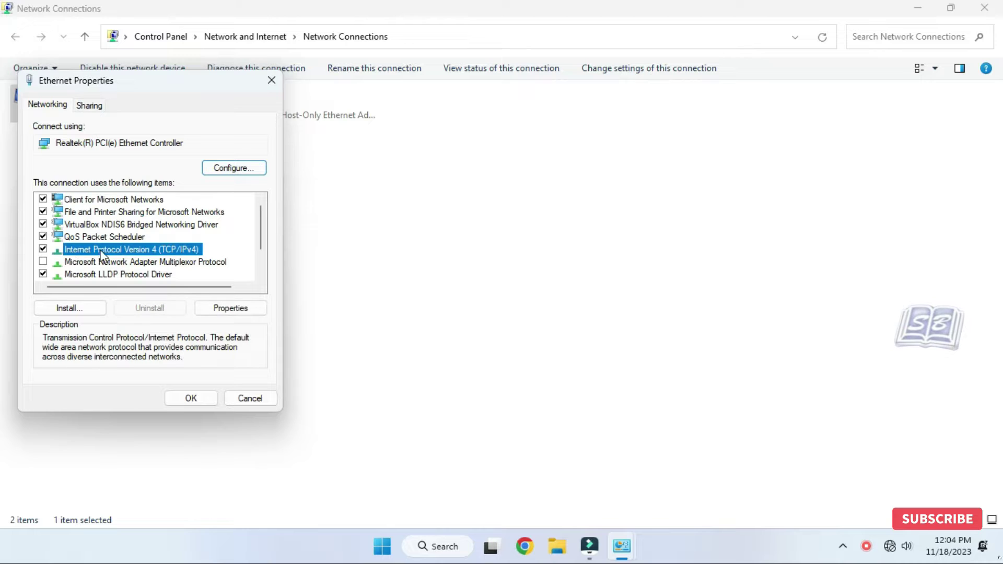
{"action": "left_click", "coordinate": [237, 309]}
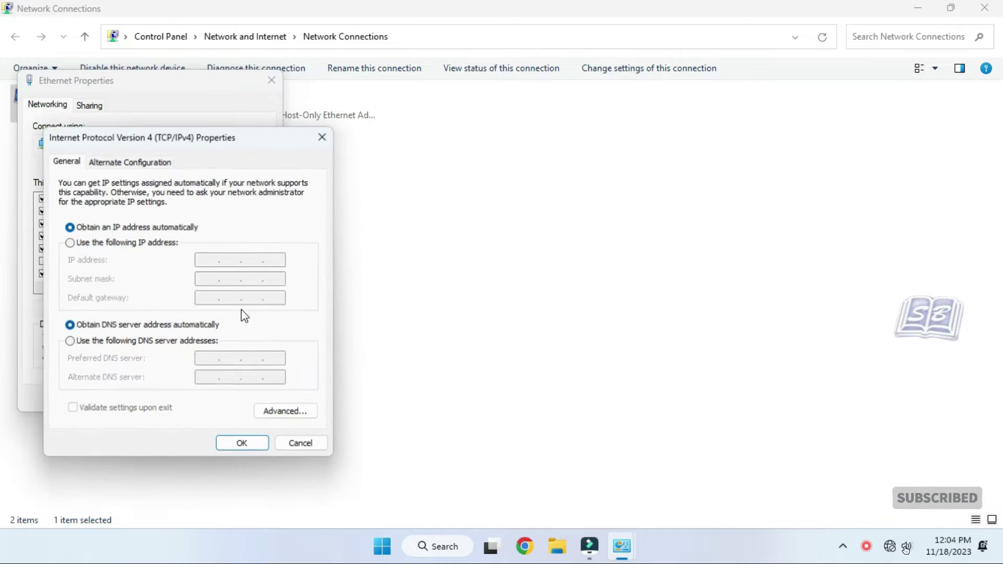
- Assign the static IP address 192.168.0.1, subnet mask 255.255.255.0 and default gateway 192.168.0.2, and apply the Ethernet properties
{"action": "left_click", "coordinate": [93, 244]}
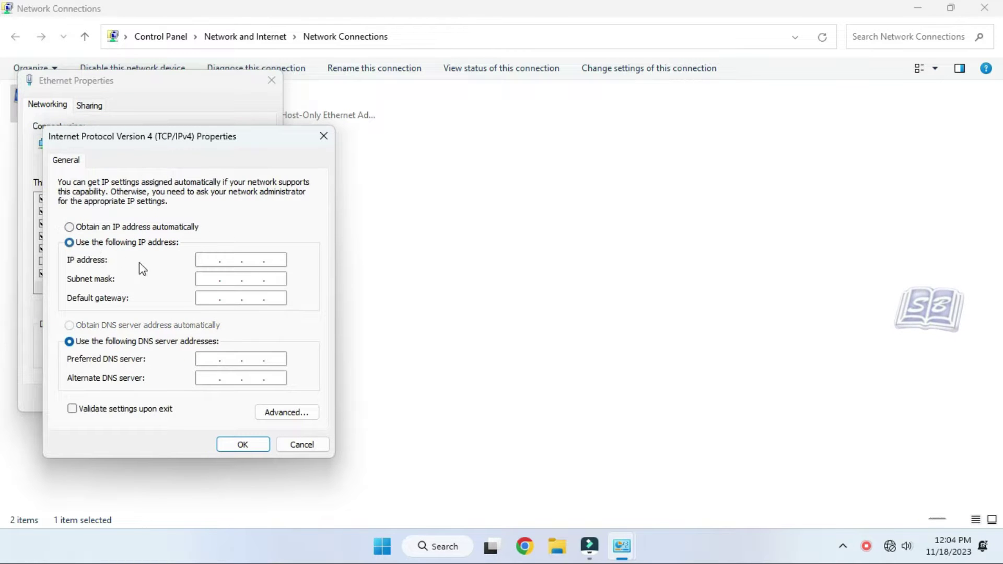
{"action": "type", "text": "192 . "}
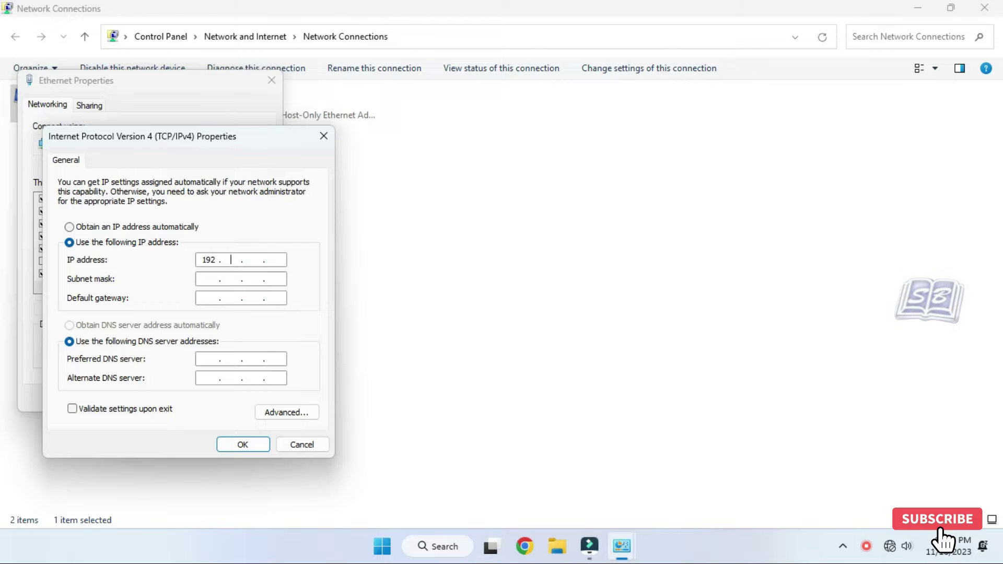
{"action": "type", "text": "168"}
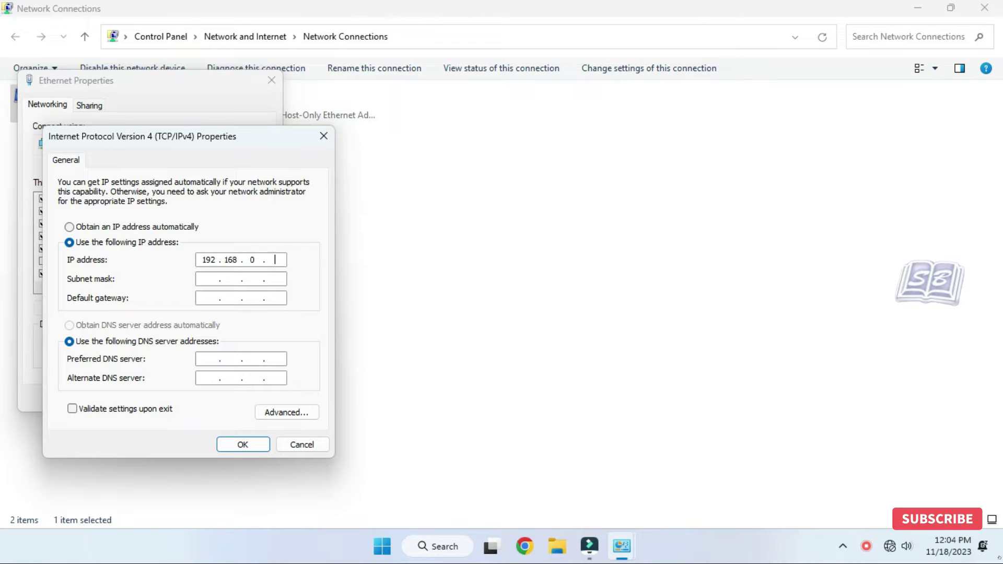
{"action": "type", "text": " . 0 . 1"}
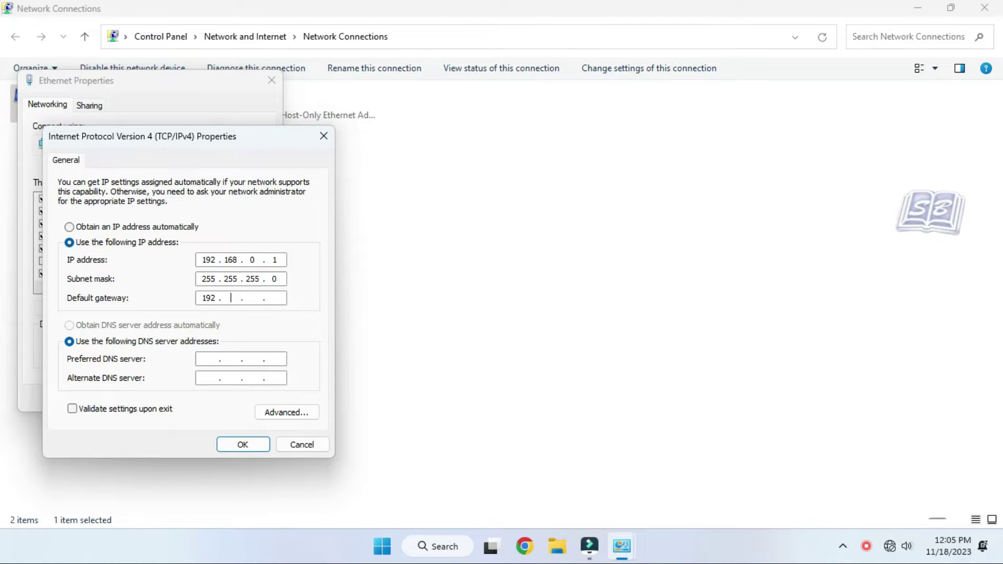
{"action": "type", "text": "68 . 0 . "}
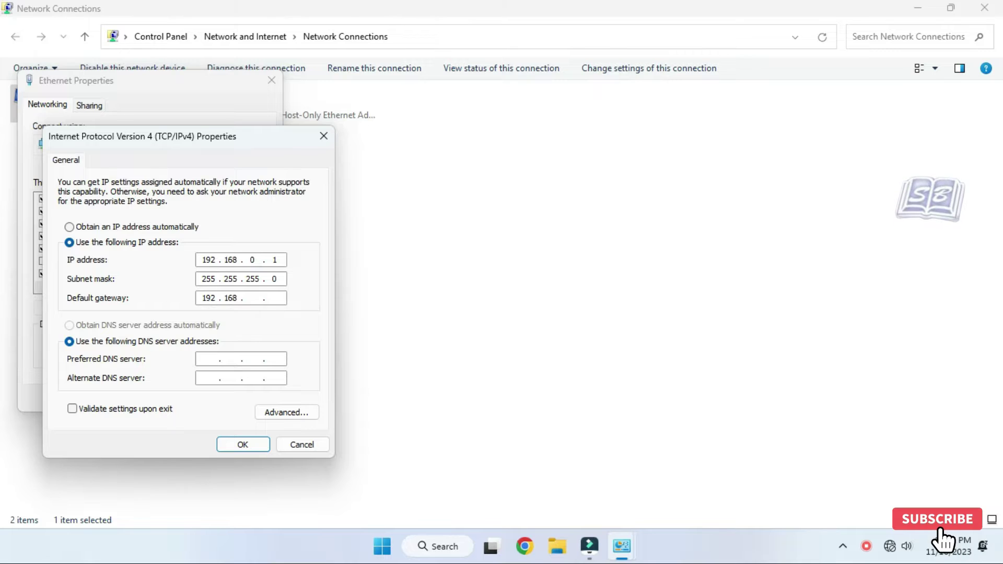
{"action": "type", "text": "2"}
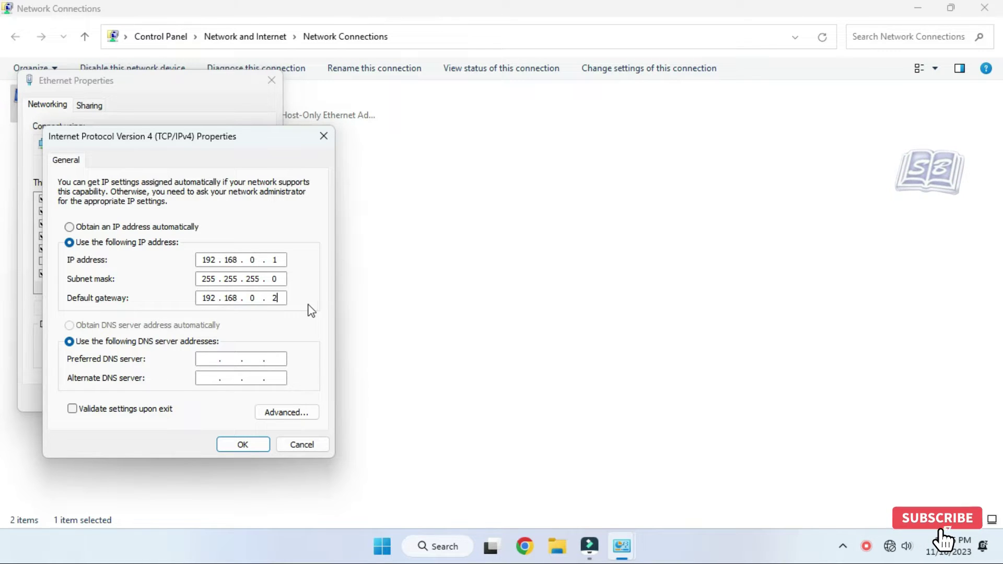
{"action": "left_click", "coordinate": [252, 447]}
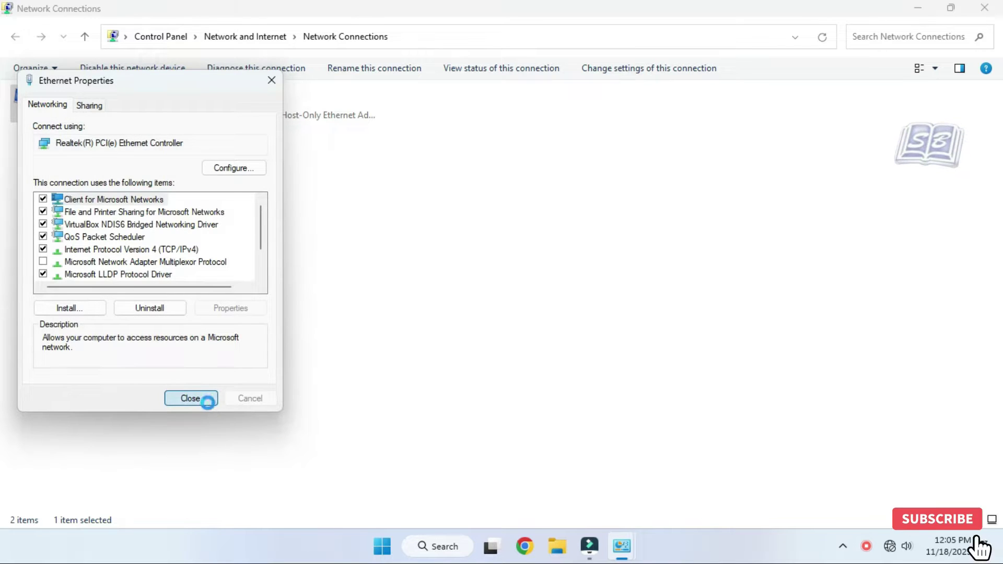
{"action": "left_click", "coordinate": [207, 404]}
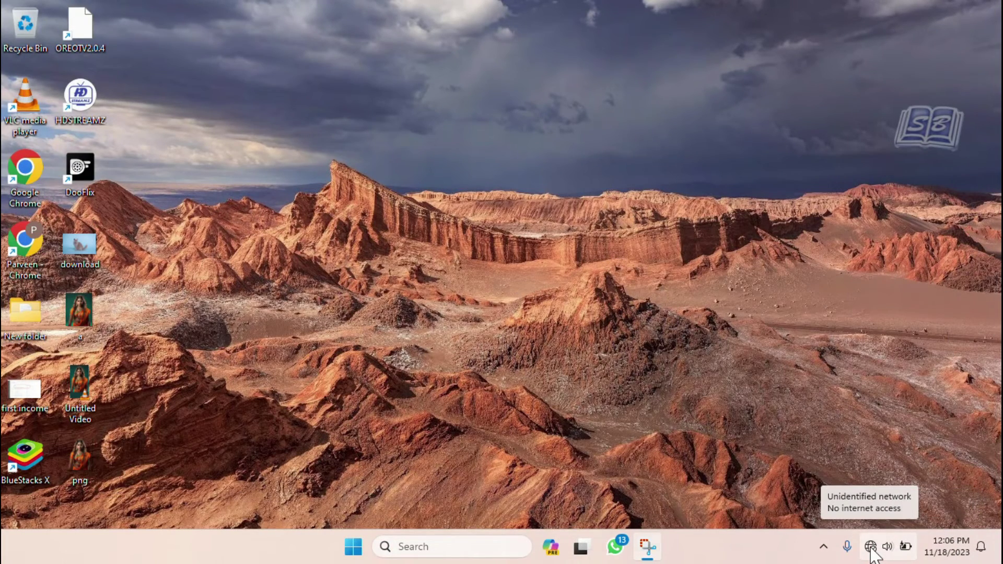
- On the second computer, open the advanced sharing settings within the advanced network settings
{"action": "right_click", "coordinate": [871, 550]}
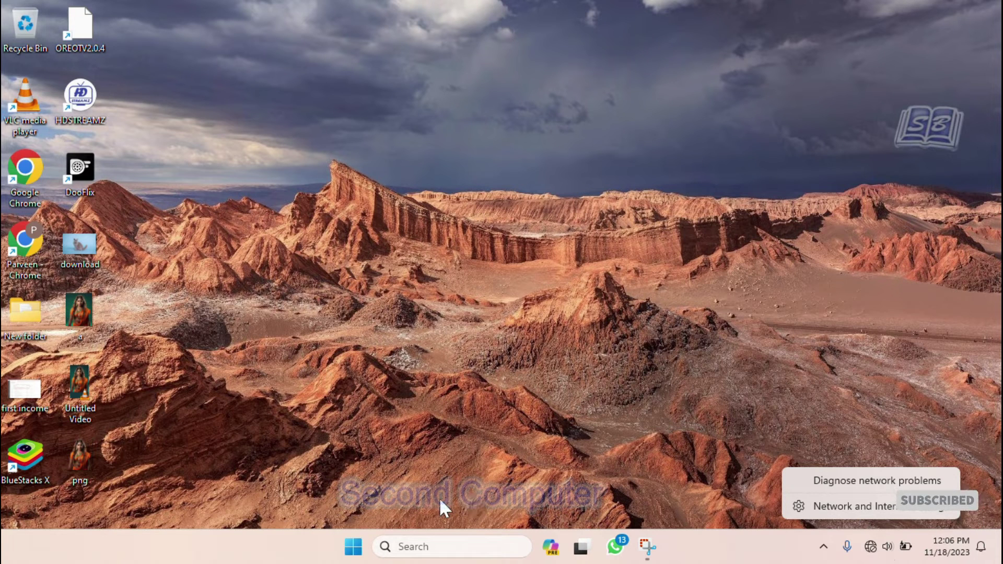
{"action": "right_click", "coordinate": [353, 549]}
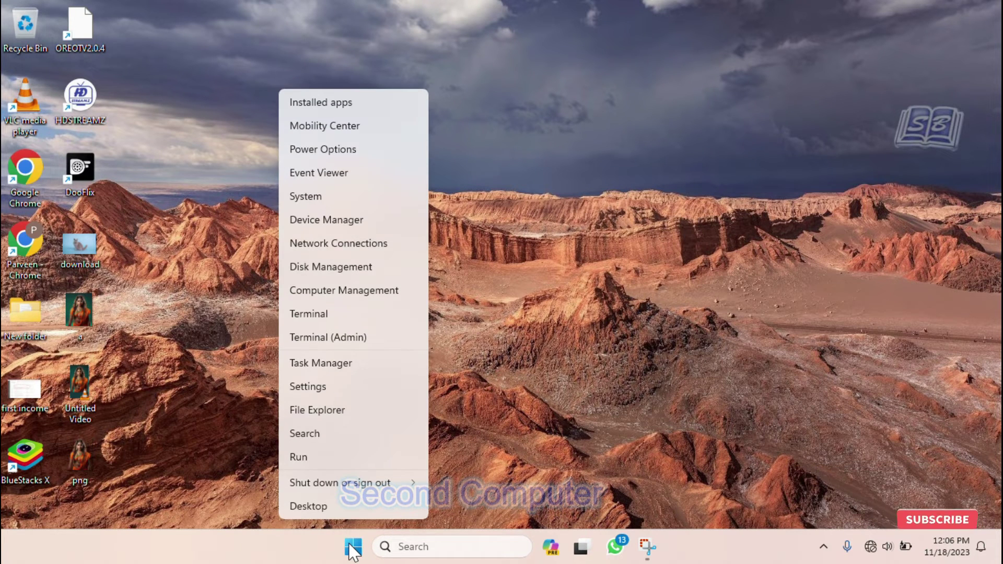
{"action": "left_click", "coordinate": [368, 252]}
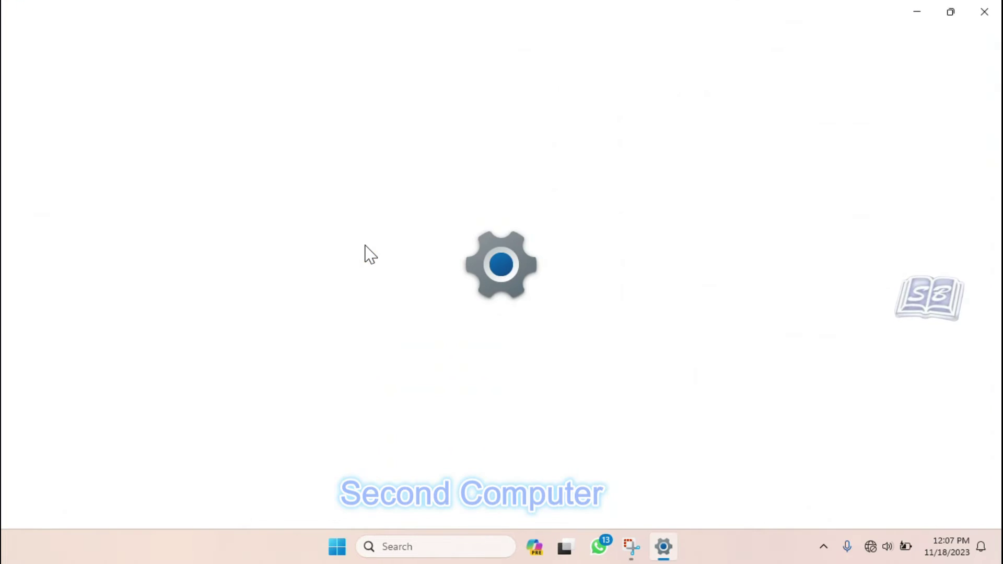
{"action": "scroll", "coordinate": [409, 489], "scroll_direction": "down", "scroll_amount": 1}
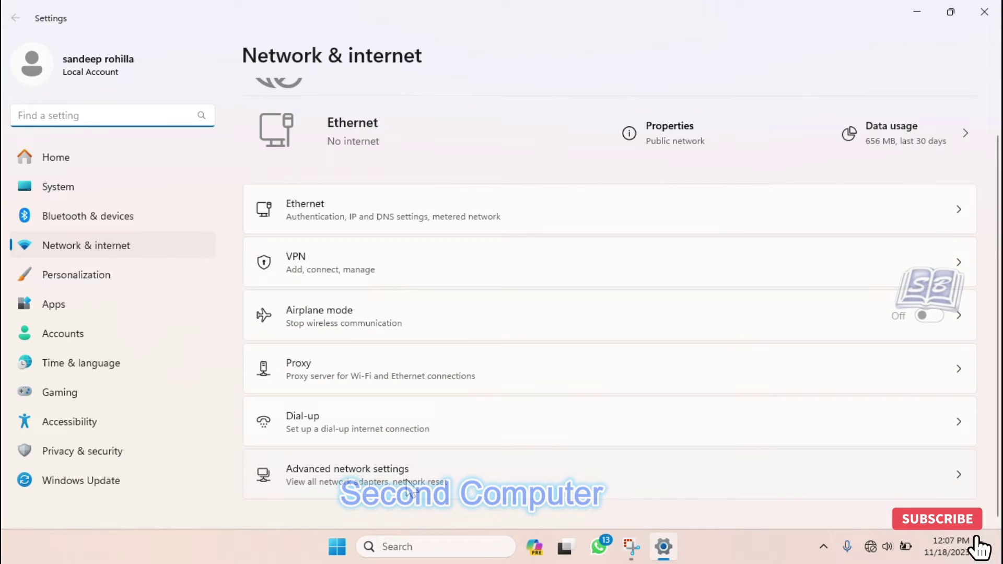
{"action": "left_click", "coordinate": [409, 488]}
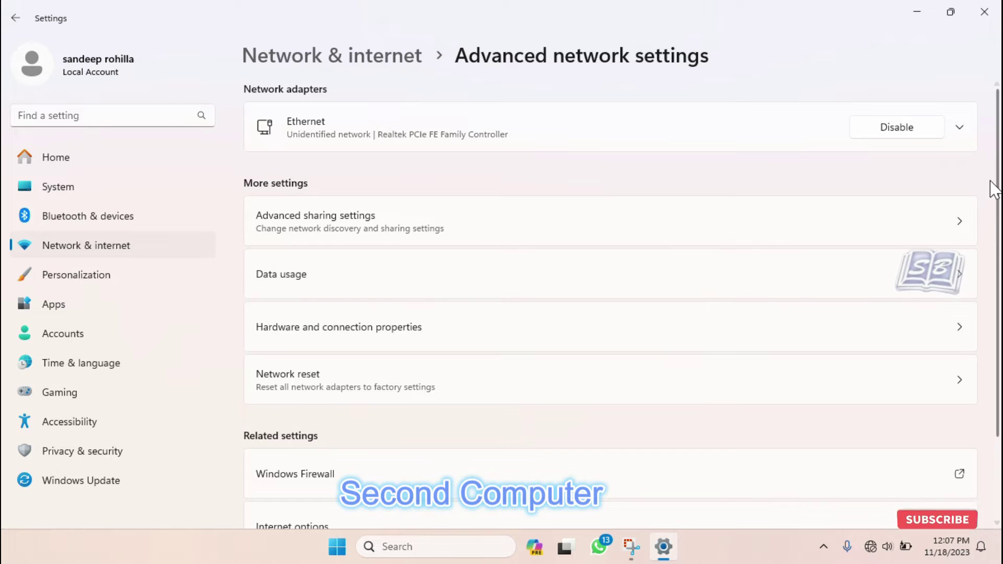
{"action": "left_click", "coordinate": [950, 232]}
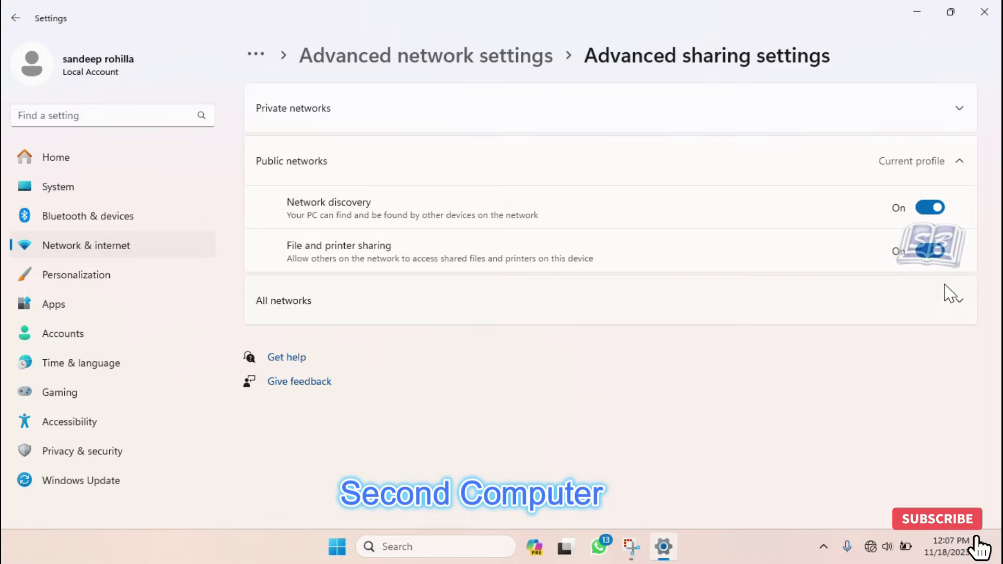
- Turn on public folder sharing and turn off password protected sharing for all networks, closing Settings when done
{"action": "left_click", "coordinate": [960, 307]}
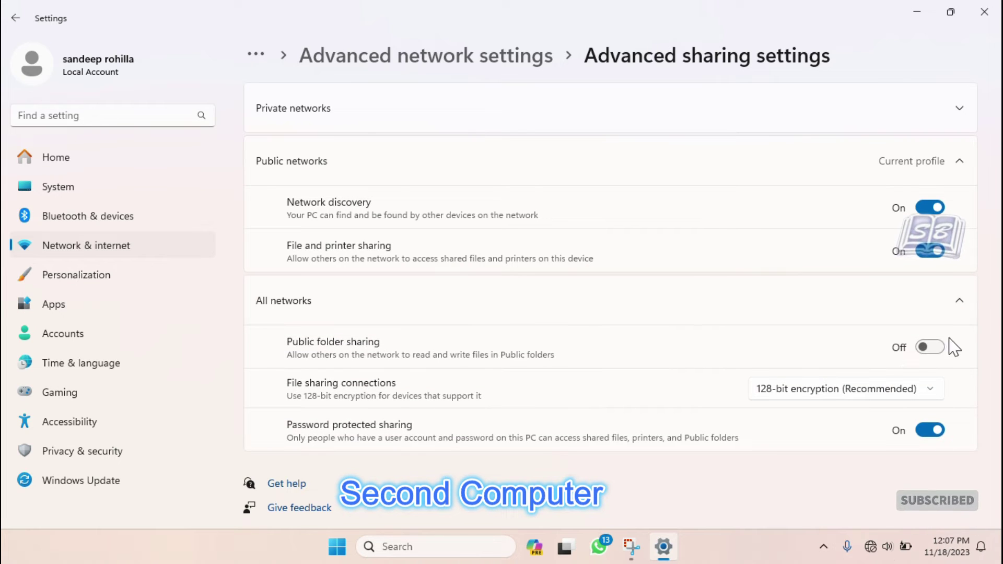
{"action": "left_click", "coordinate": [937, 349]}
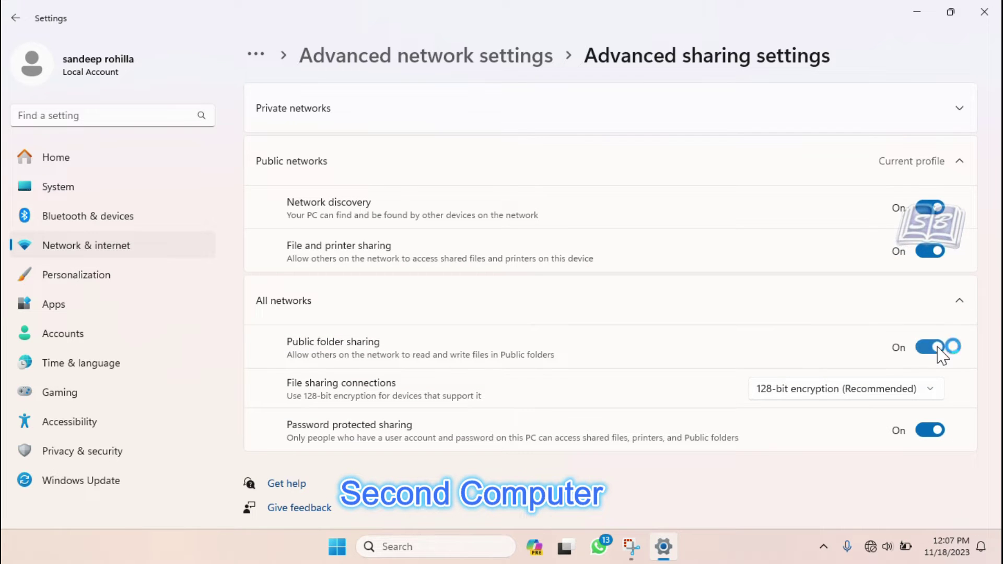
{"action": "left_click", "coordinate": [925, 431]}
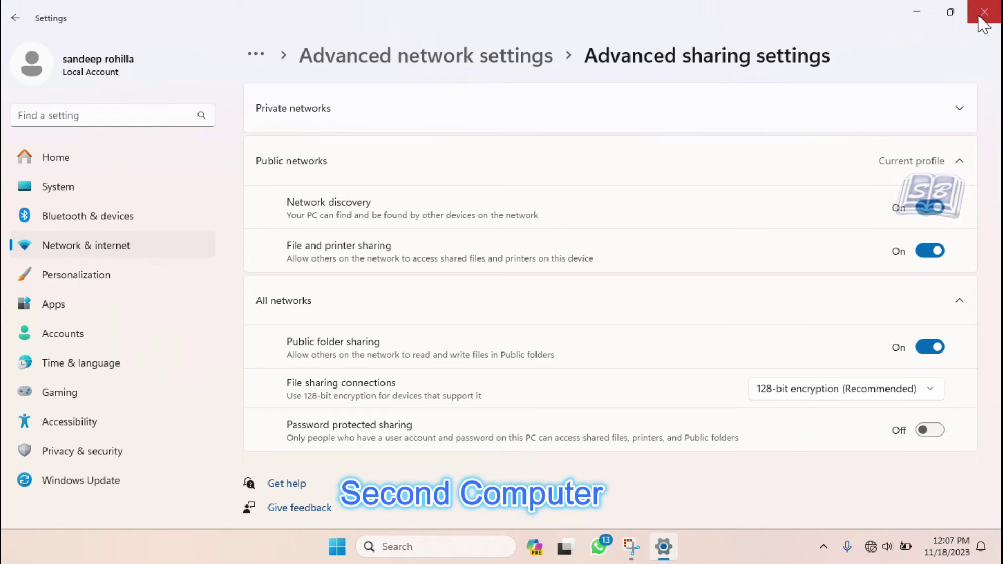
{"action": "left_click", "coordinate": [983, 13]}
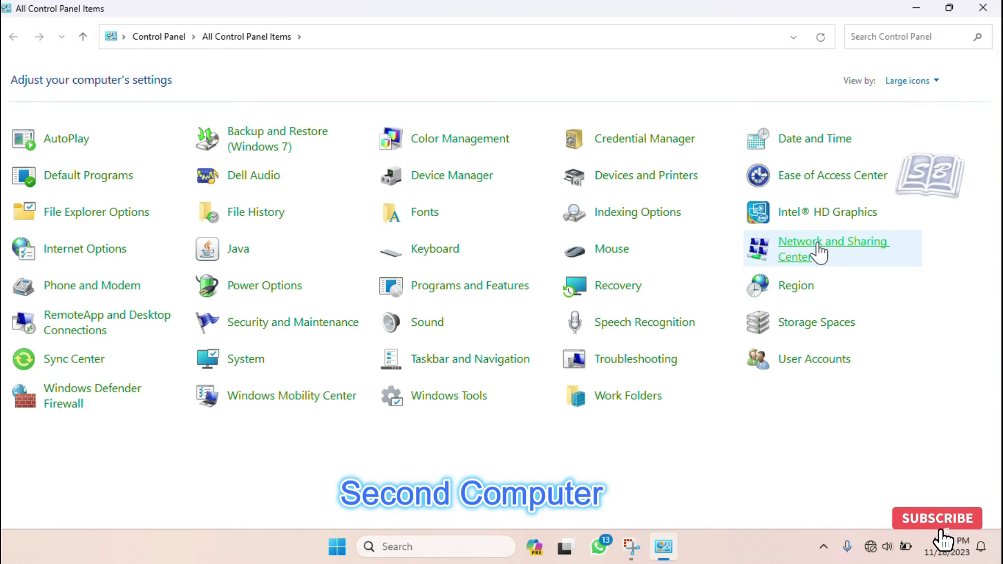
- From the Network and Sharing Center, open the TCP/IPv4 properties of the second computer's Ethernet adapter
{"action": "left_click", "coordinate": [819, 253]}
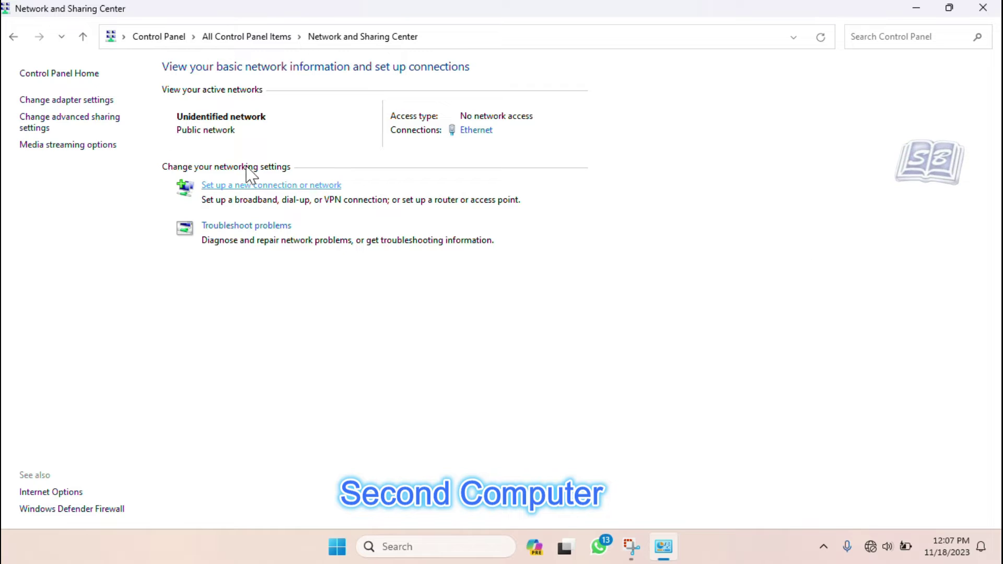
{"action": "left_click", "coordinate": [92, 101]}
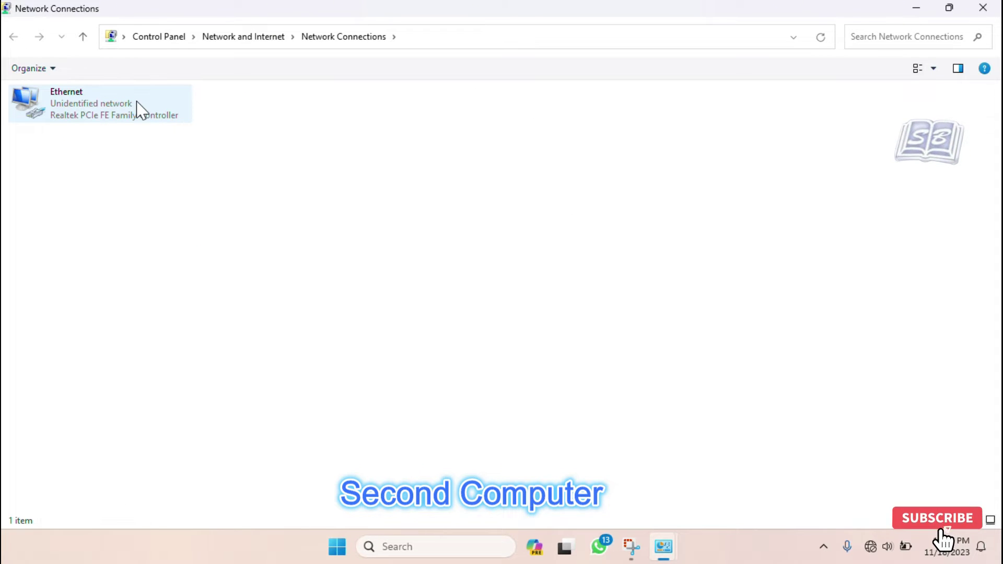
{"action": "right_click", "coordinate": [135, 104]}
{"action": "left_click", "coordinate": [201, 241]}
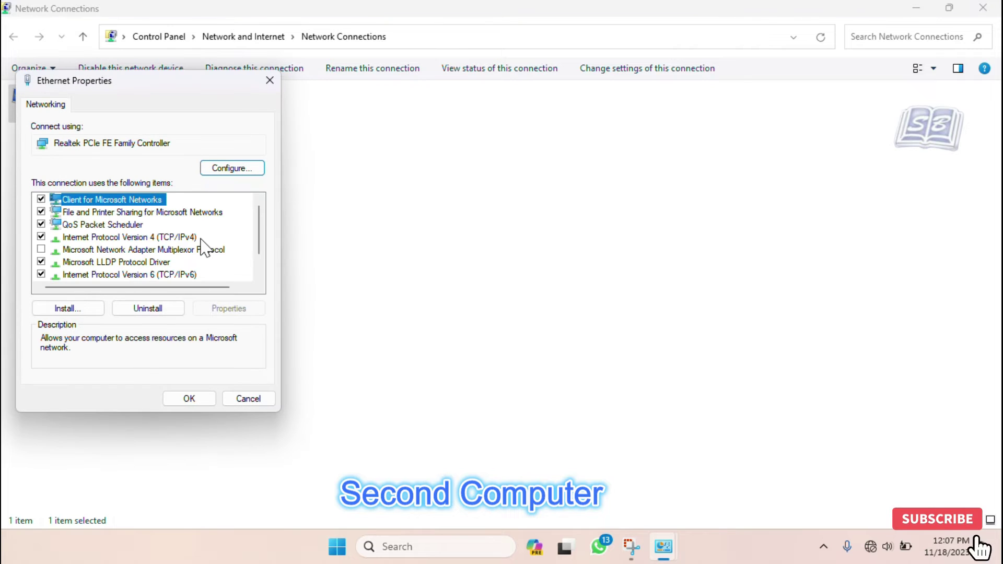
{"action": "left_click", "coordinate": [164, 239]}
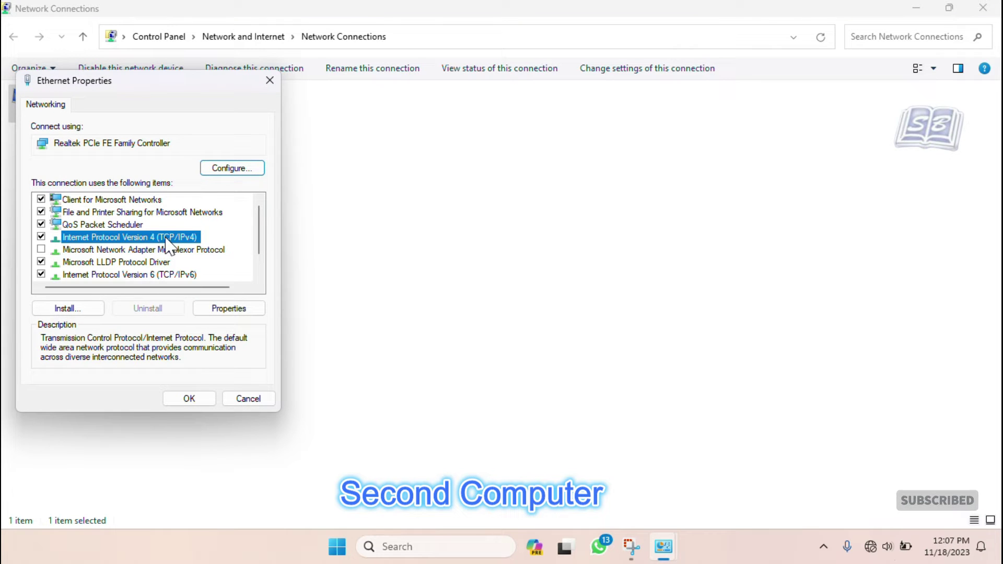
{"action": "left_click", "coordinate": [238, 309]}
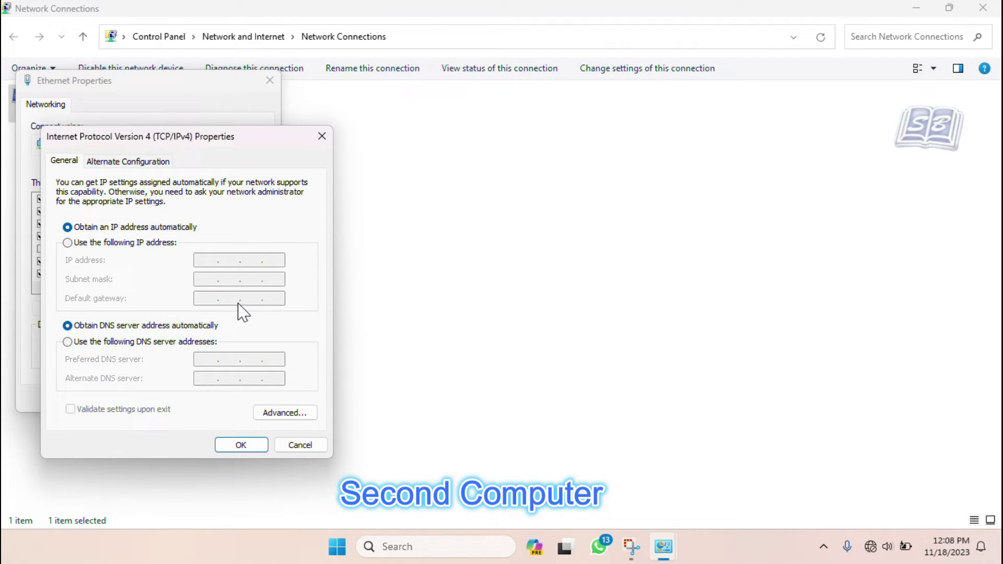
- Assign the static IP address 192.168.0.2 with subnet mask 255.255.255.0 and a default gateway beginning 192.168.0, apply it and close the network windows
{"action": "left_click", "coordinate": [110, 243]}
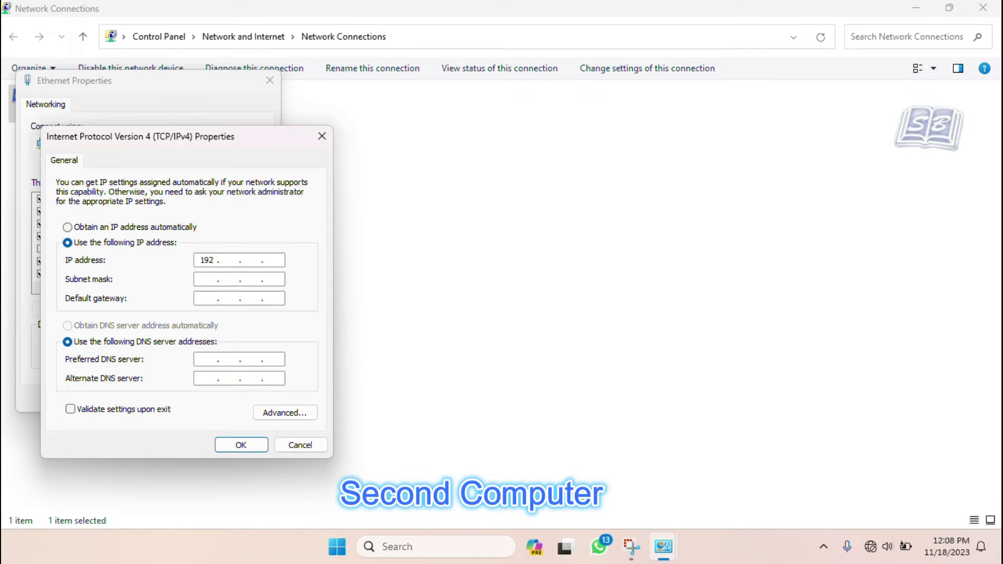
{"action": "type", "text": "192.168.0.2"}
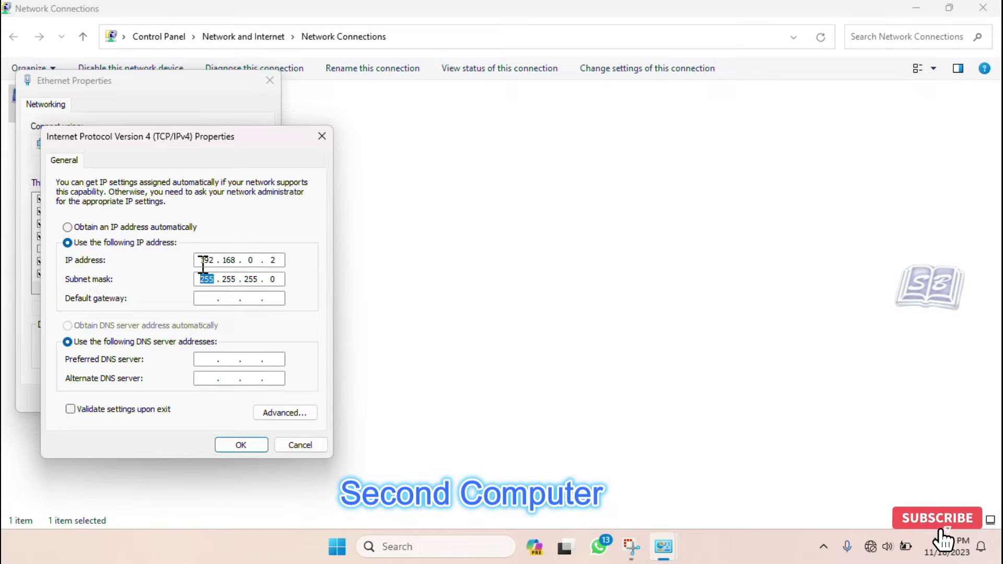
{"action": "left_click", "coordinate": [202, 298]}
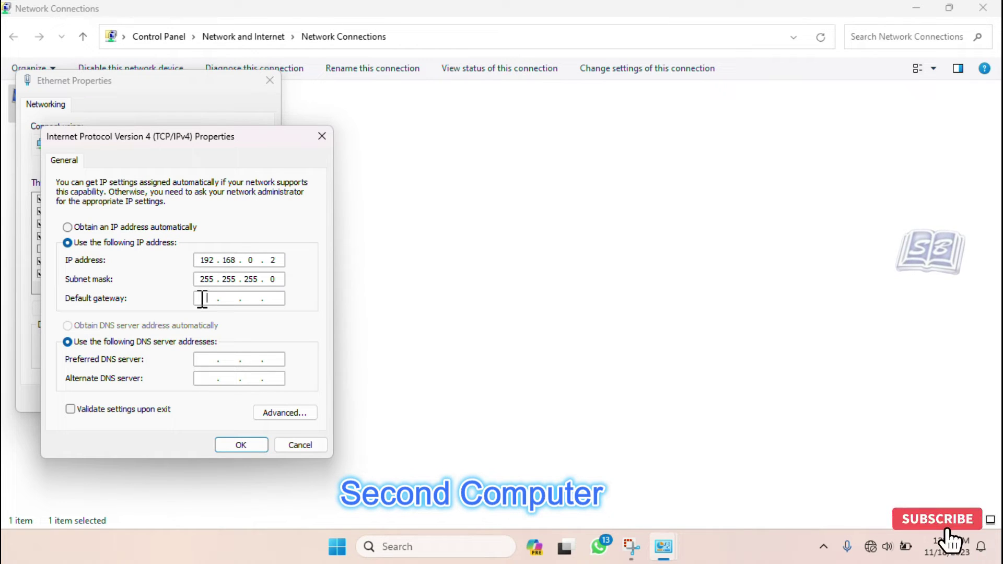
{"action": "type", "text": "192.1"}
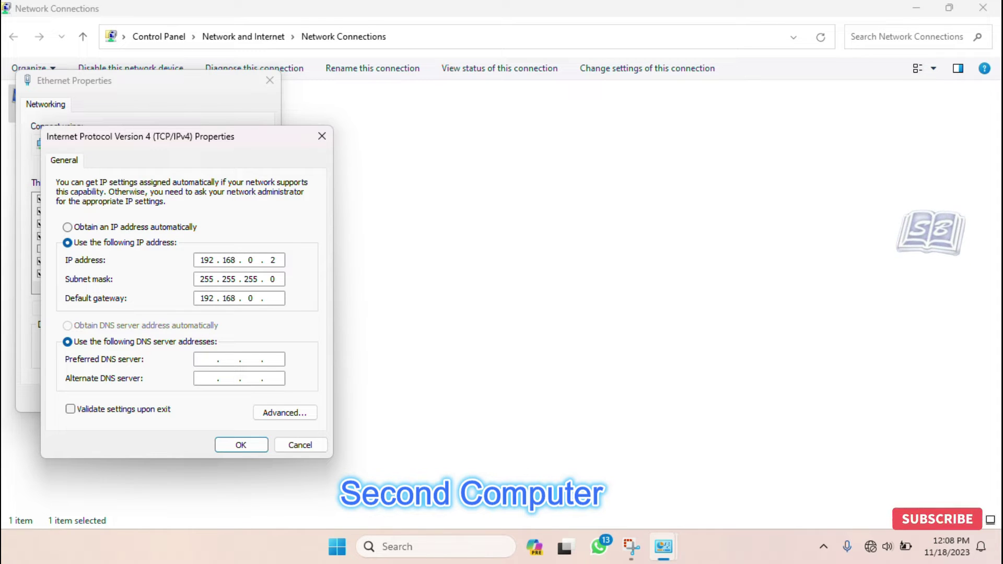
{"action": "left_click", "coordinate": [241, 445]}
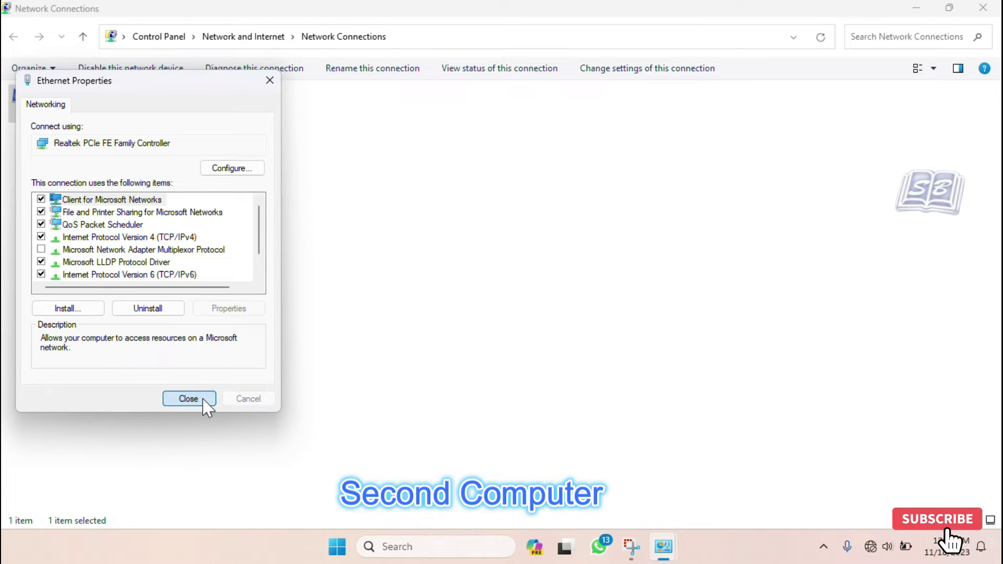
{"action": "left_click", "coordinate": [204, 400]}
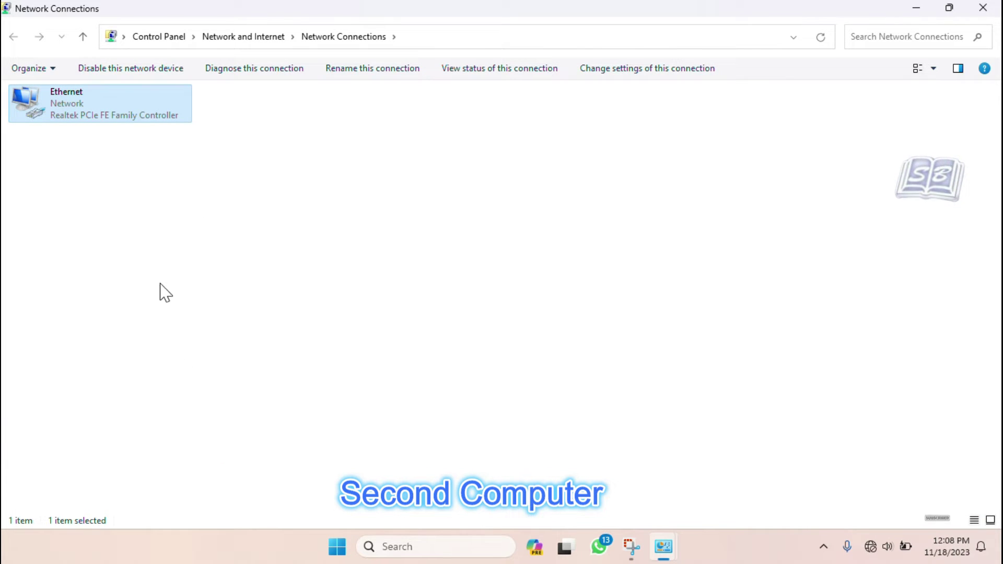
{"action": "left_click", "coordinate": [983, 8]}
{"action": "left_click", "coordinate": [982, 8]}
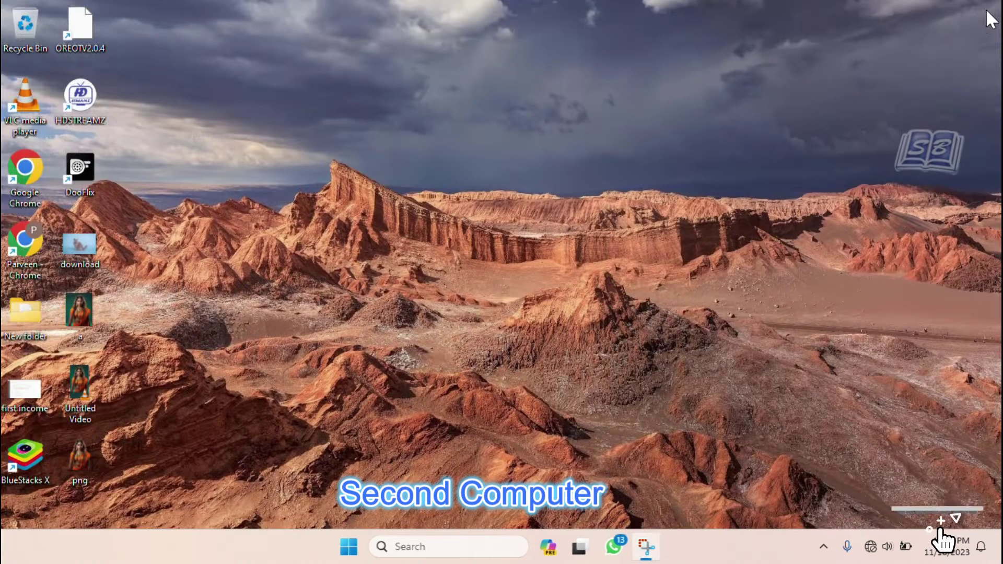
- In File Explorer, open the old (D:) drive and bring up the snow folder's network access settings for specific people
{"action": "key", "text": "super+e"}
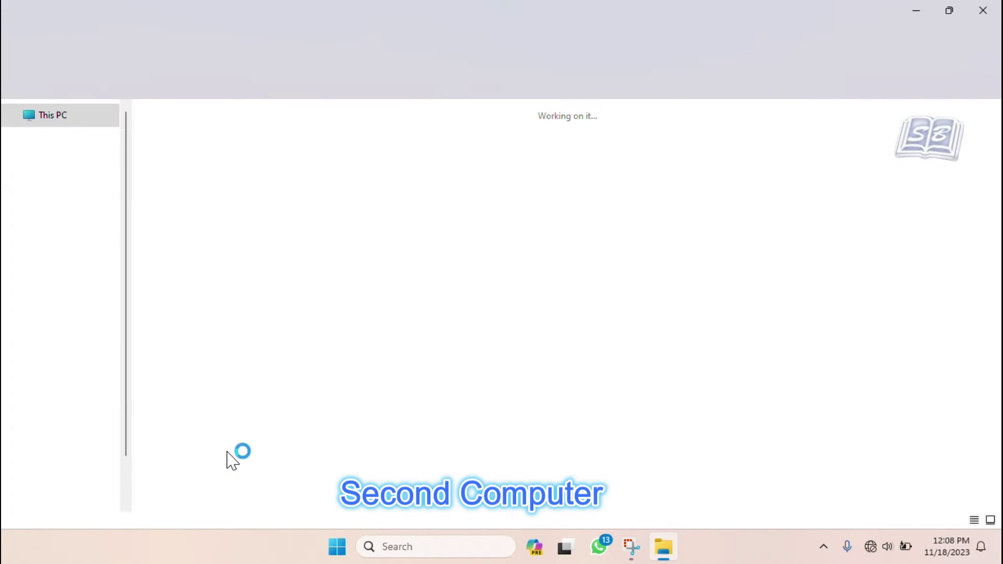
{"action": "double_click", "coordinate": [477, 160]}
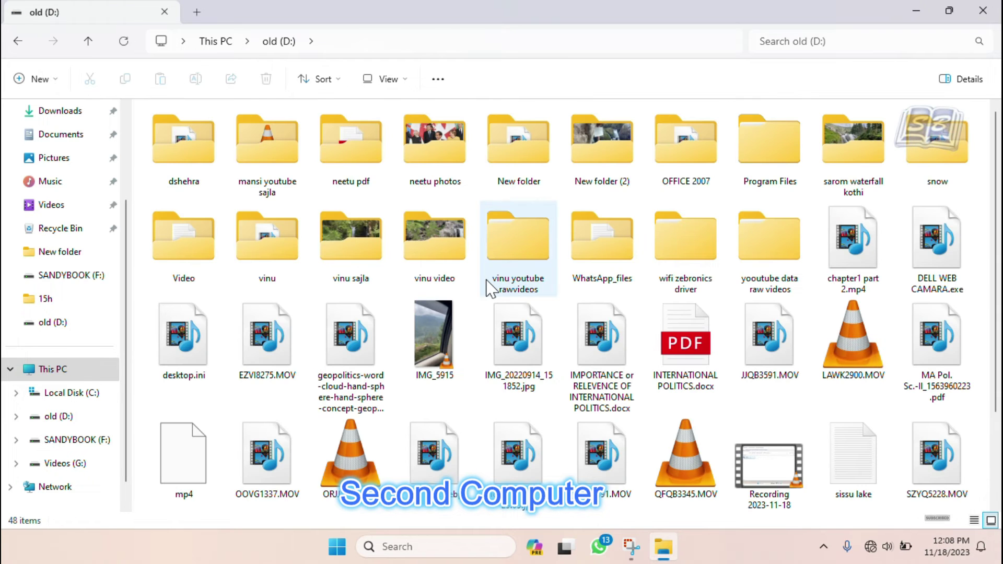
{"action": "left_click", "coordinate": [914, 148]}
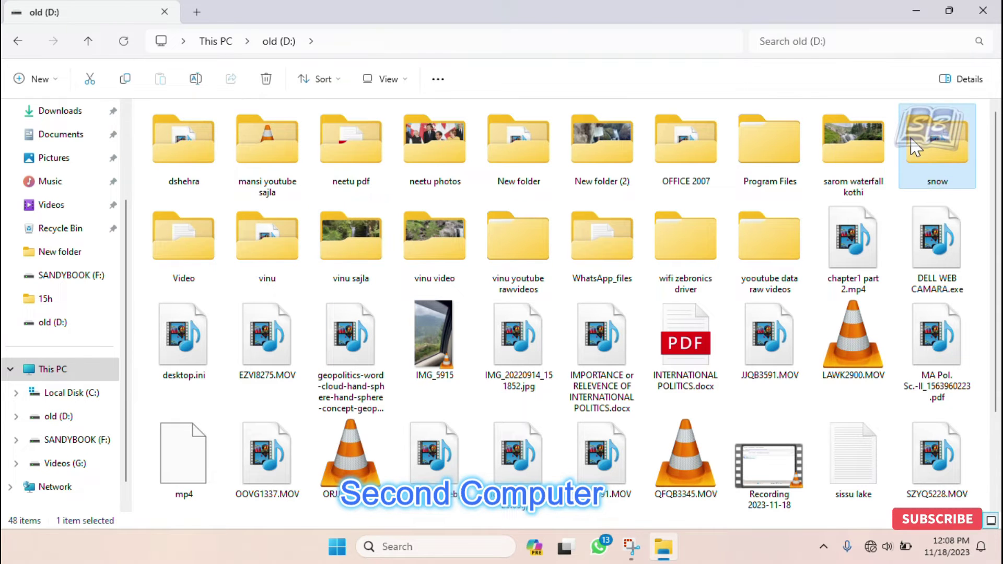
{"action": "right_click", "coordinate": [914, 148]}
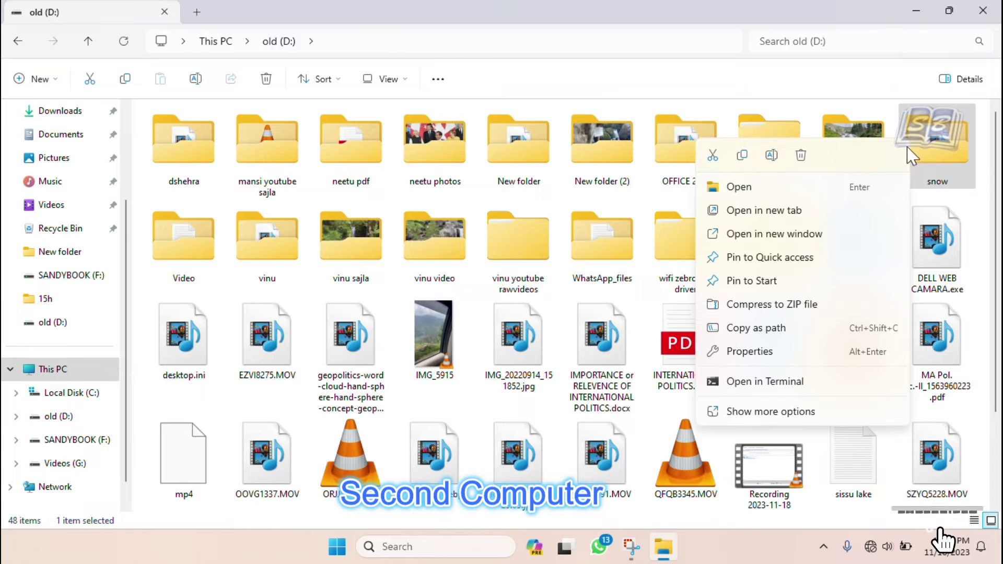
{"action": "left_click", "coordinate": [773, 412]}
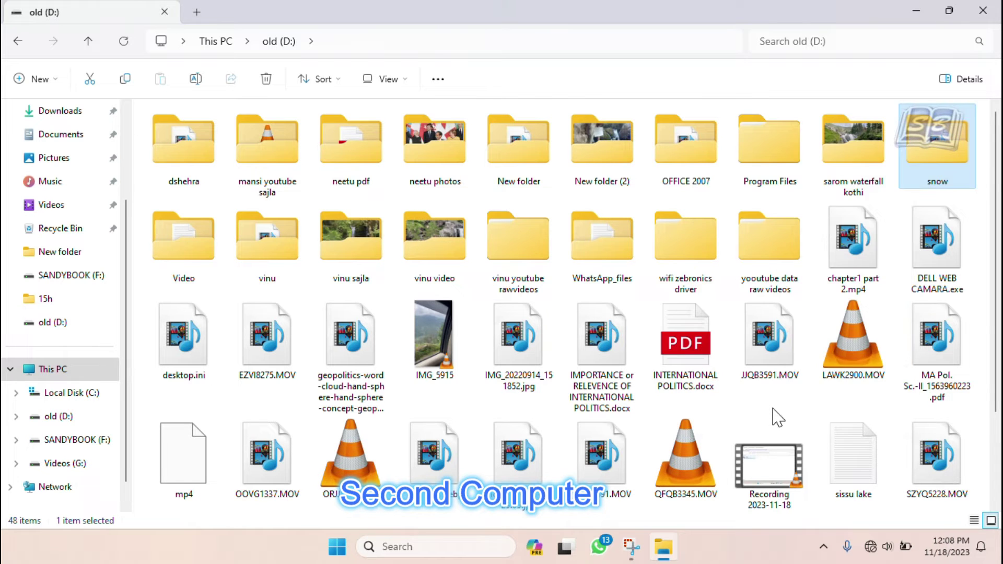
{"action": "mouse_move", "coordinate": [847, 255]}
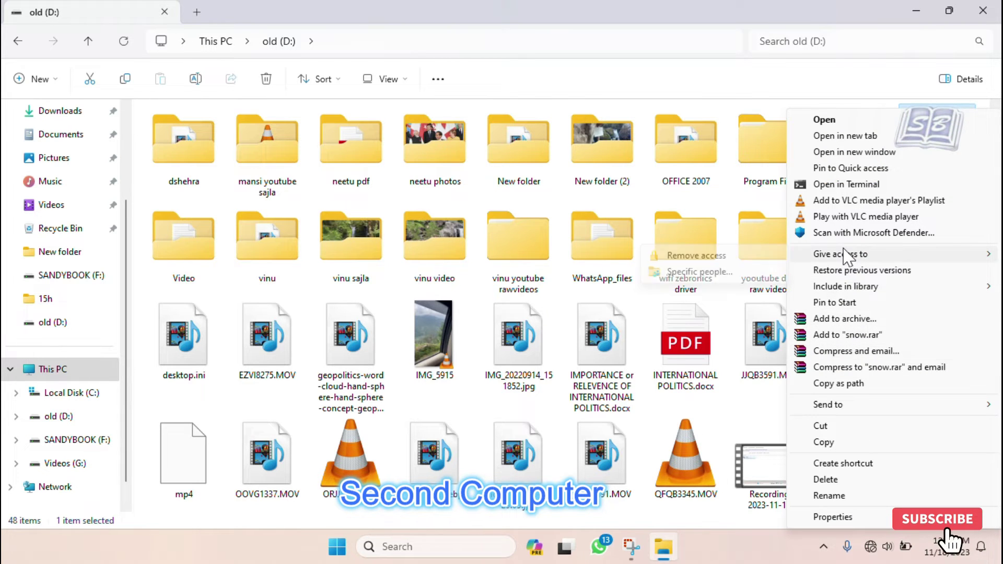
{"action": "left_click", "coordinate": [734, 265]}
- Add Everyone with Read/Write permission and share the snow folder
{"action": "left_click", "coordinate": [606, 233]}
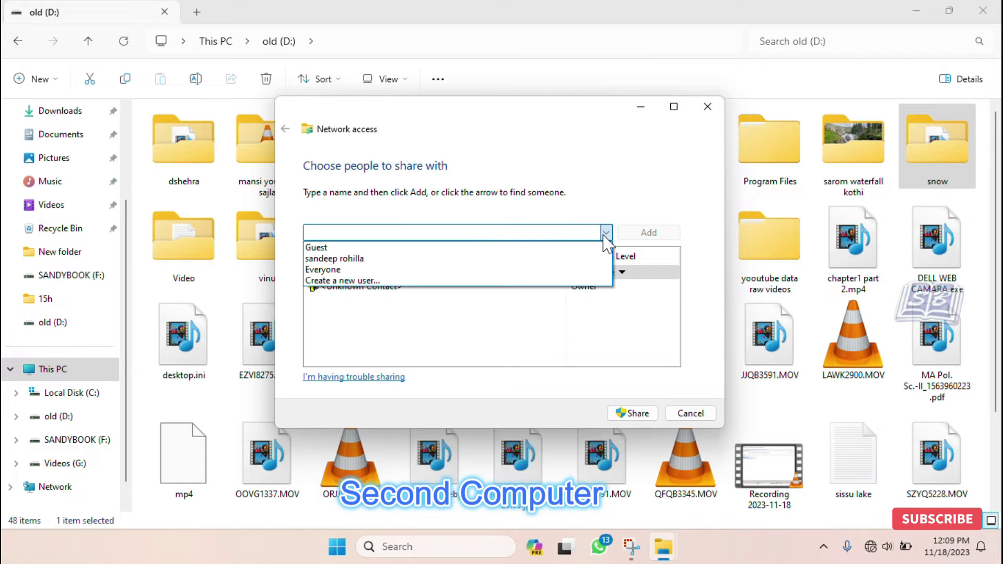
{"action": "left_click", "coordinate": [573, 269]}
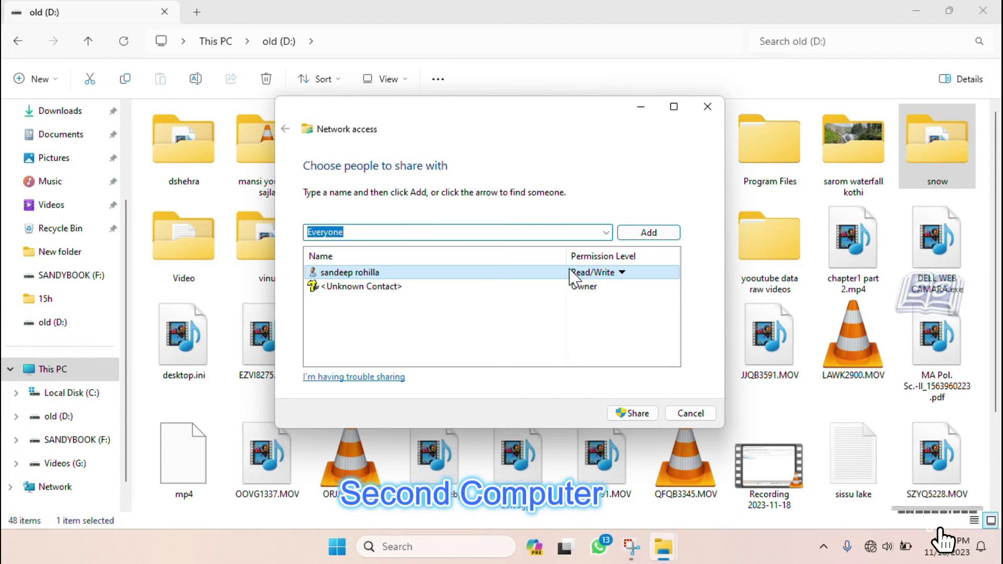
{"action": "left_click", "coordinate": [648, 233]}
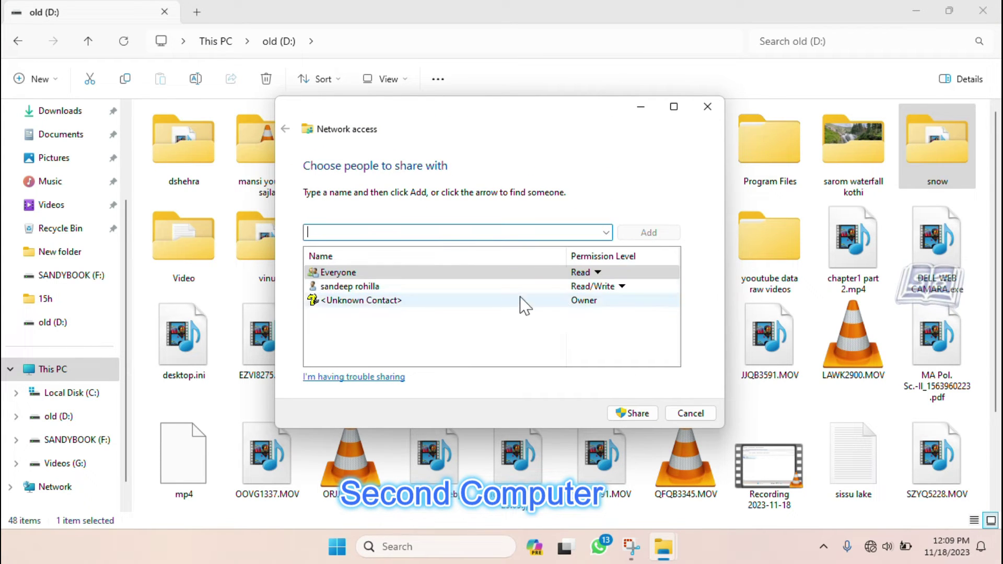
{"action": "left_click", "coordinate": [608, 269]}
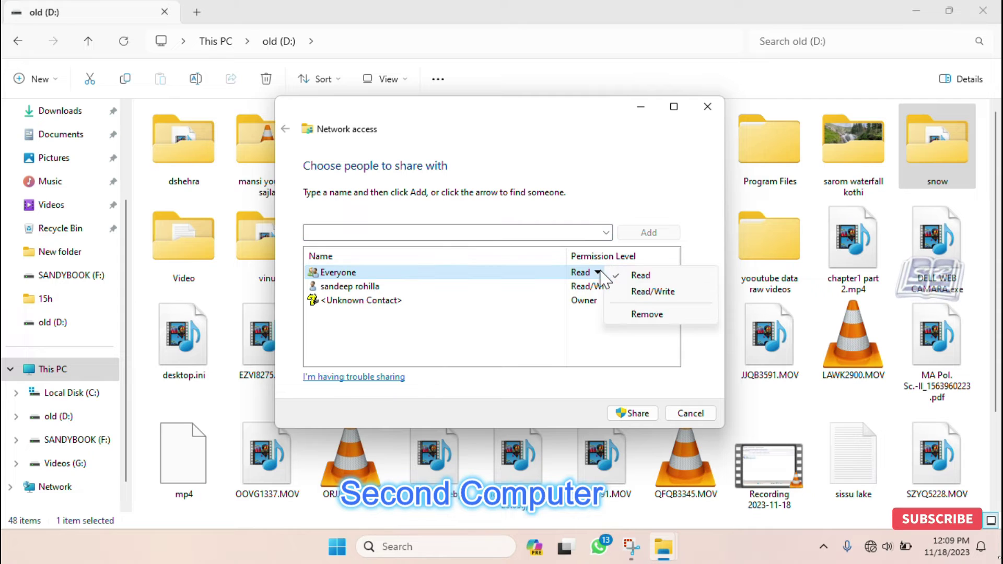
{"action": "left_click", "coordinate": [635, 291]}
{"action": "left_click", "coordinate": [634, 413]}
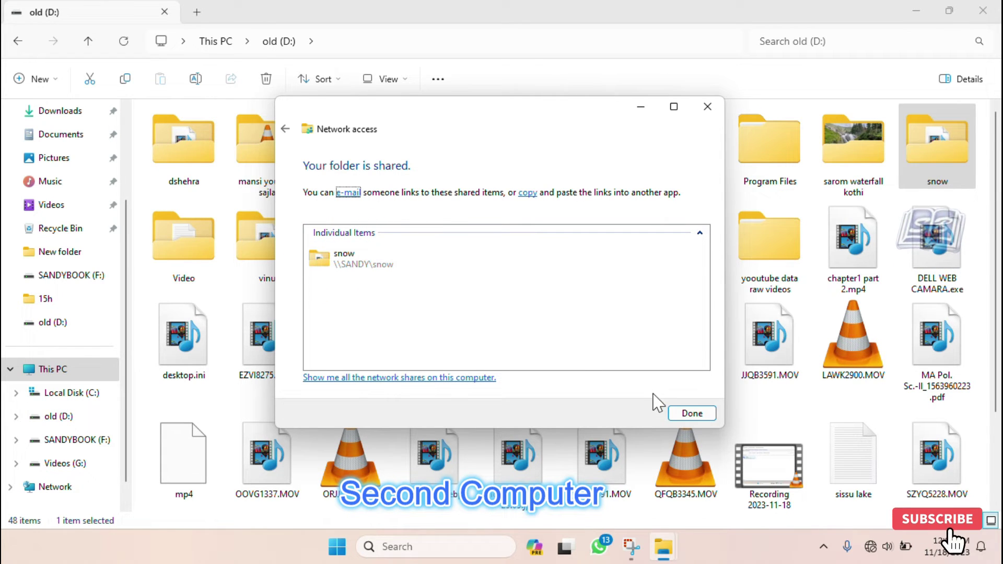
{"action": "left_click", "coordinate": [682, 410]}
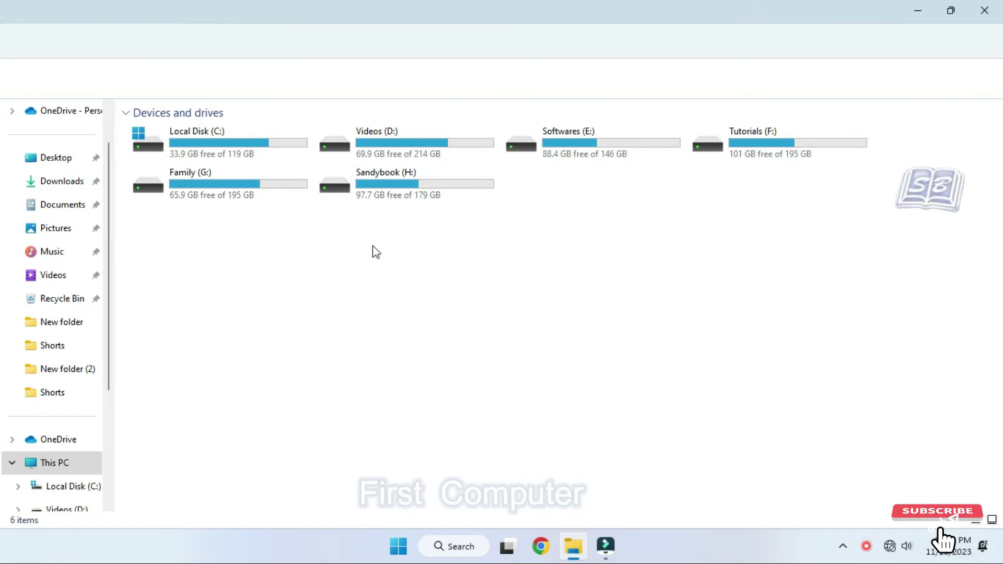
- On the first computer, use Run to open the second computer's shares at \\192.168.0.2
{"action": "key", "text": "super+d"}
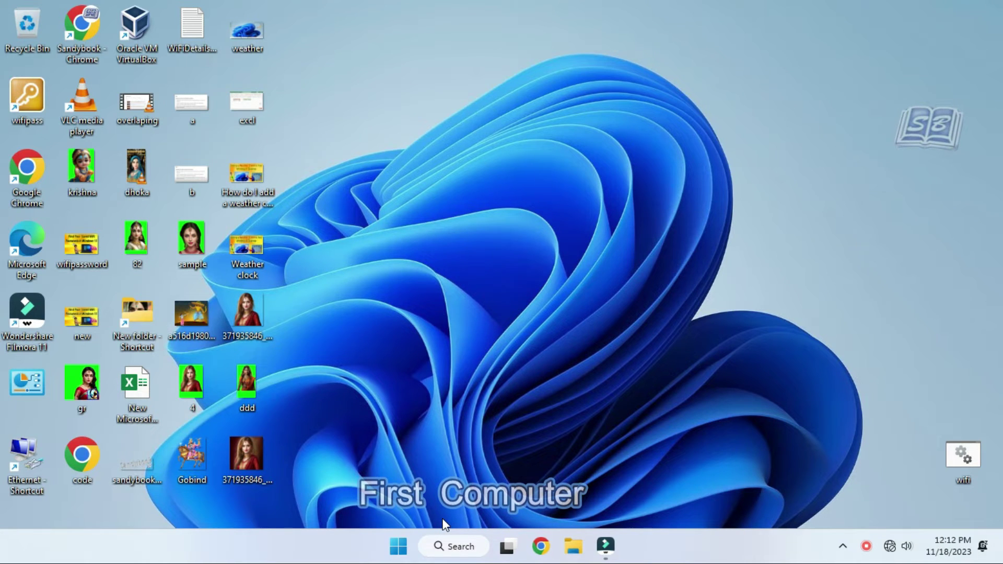
{"action": "key", "text": "super+r"}
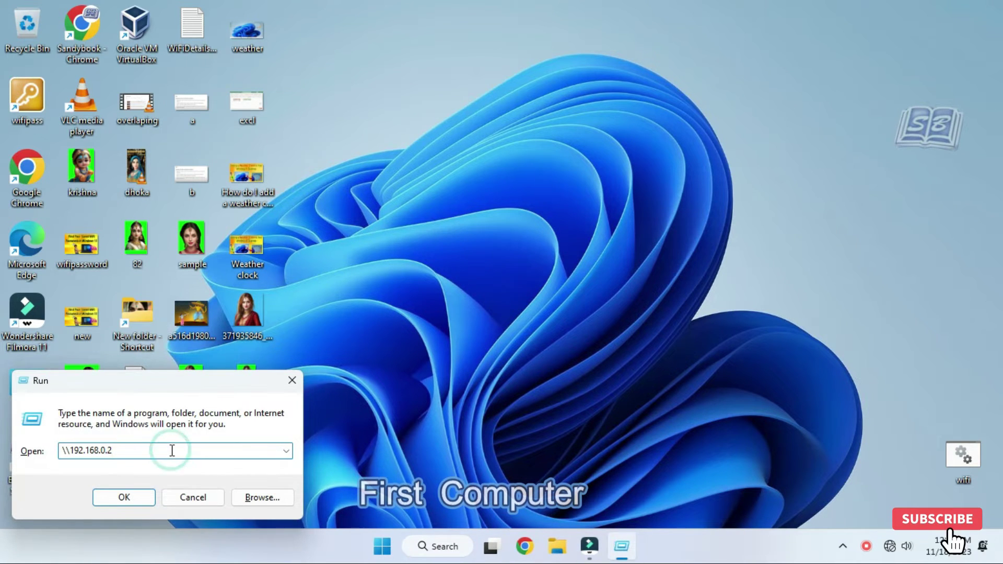
{"action": "key", "text": "BackSpace"}
{"action": "key", "text": "BackSpace"}
{"action": "key", "text": "BackSpace"}
{"action": "key", "text": "BackSpace"}
{"action": "key", "text": "BackSpace"}
{"action": "key", "text": "BackSpace"}
{"action": "key", "text": "BackSpace"}
{"action": "key", "text": "BackSpace"}
{"action": "key", "text": "BackSpace"}
{"action": "key", "text": "BackSpace"}
{"action": "key", "text": "BackSpace"}
{"action": "type", "text": "\\\\192."}
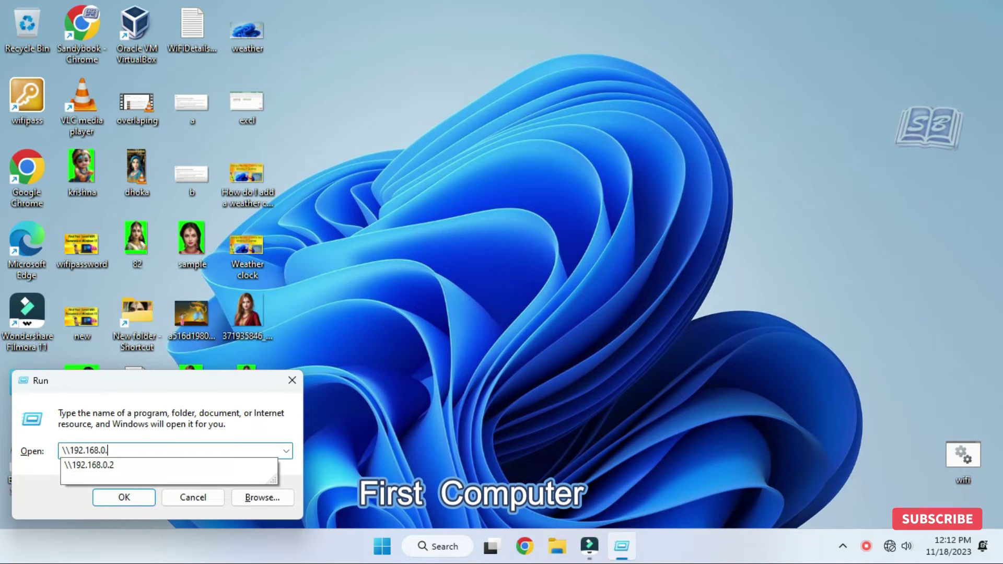
{"action": "left_click", "coordinate": [162, 465]}
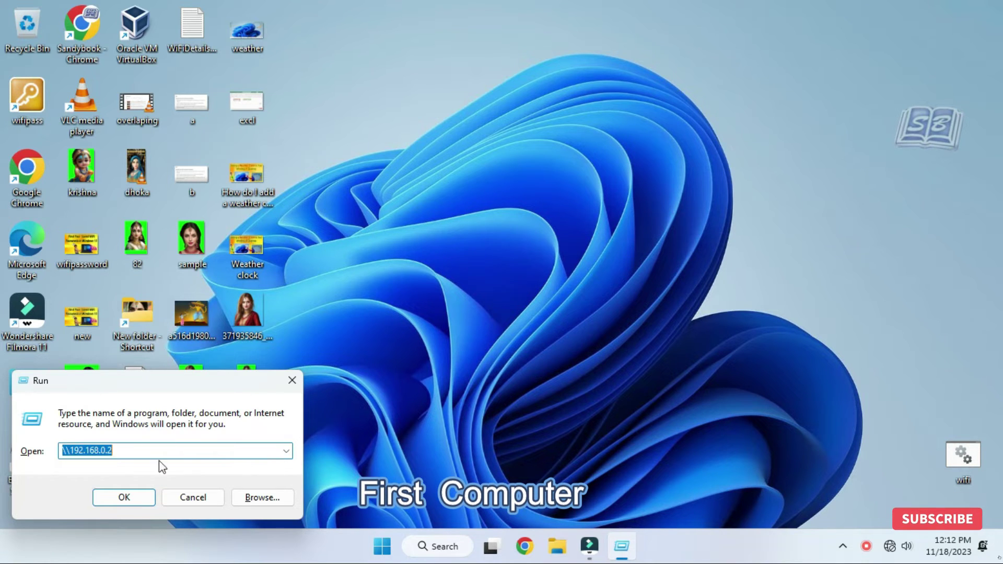
{"action": "left_click", "coordinate": [139, 499]}
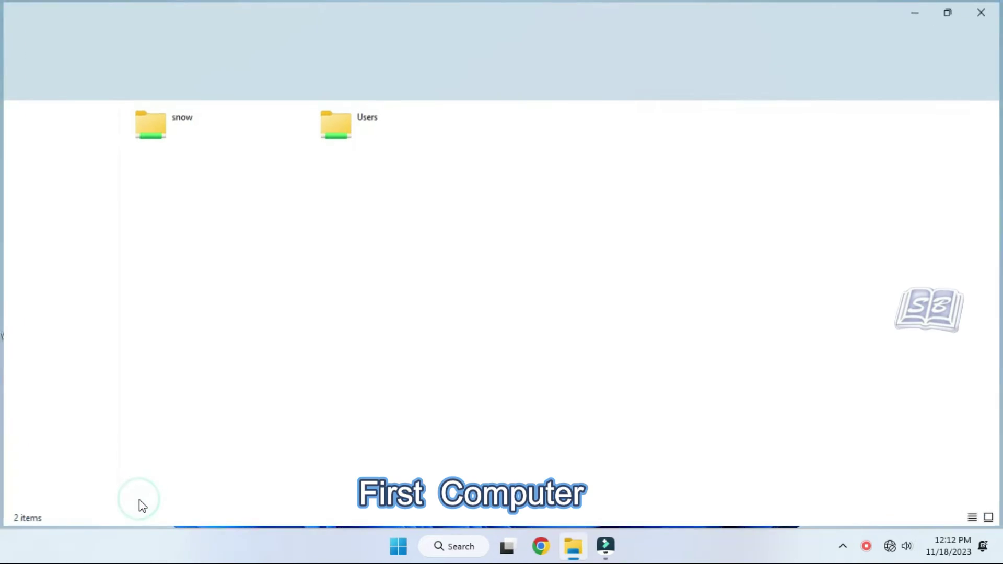
- Open the shared snow folder to view its files and close its window
{"action": "left_click", "coordinate": [189, 133]}
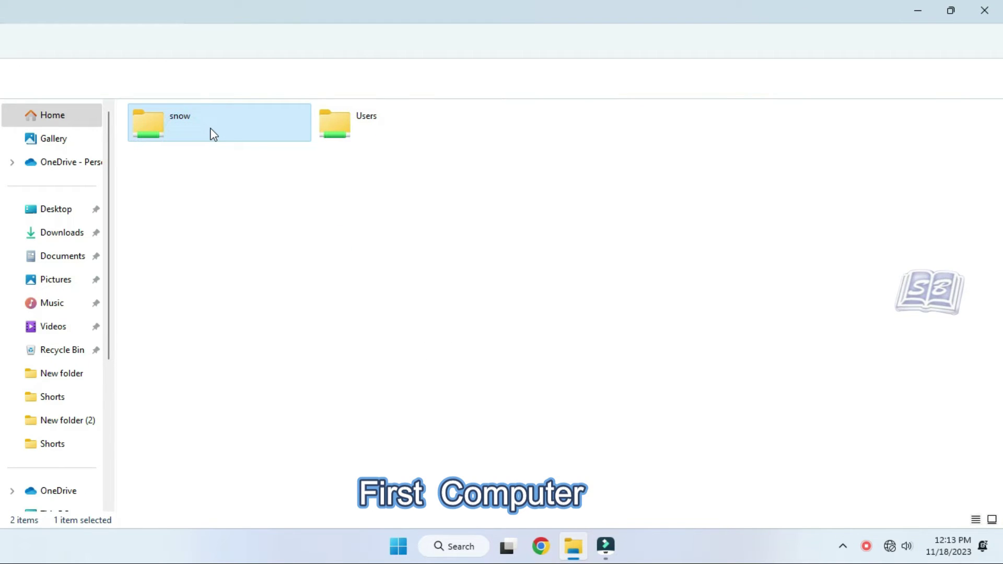
{"action": "double_click", "coordinate": [214, 134]}
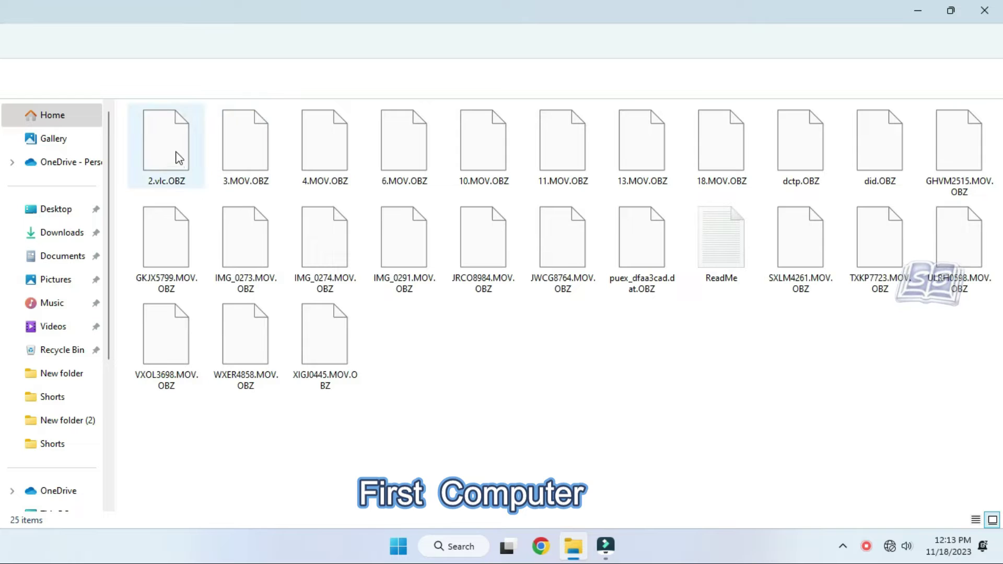
{"action": "left_click", "coordinate": [985, 11]}
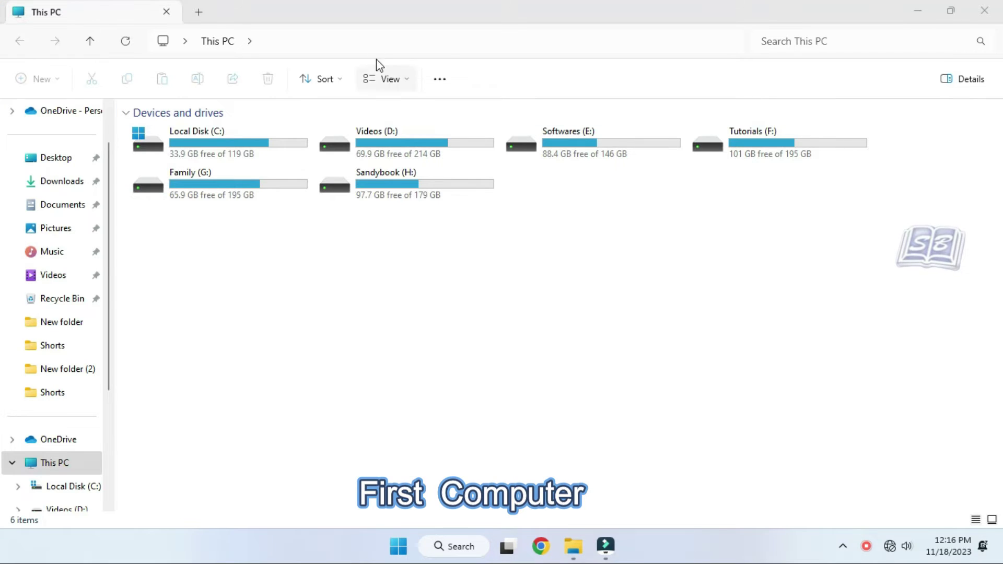
- In File Explorer, go directly to the network path \\SANDY\snow
{"action": "left_click", "coordinate": [368, 37]}
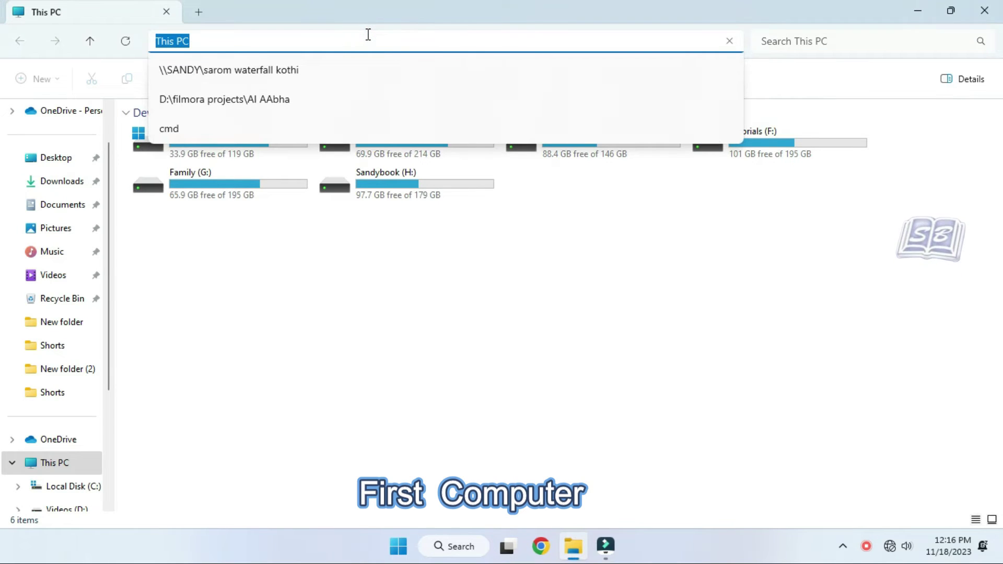
{"action": "type", "text": "\\\\"}
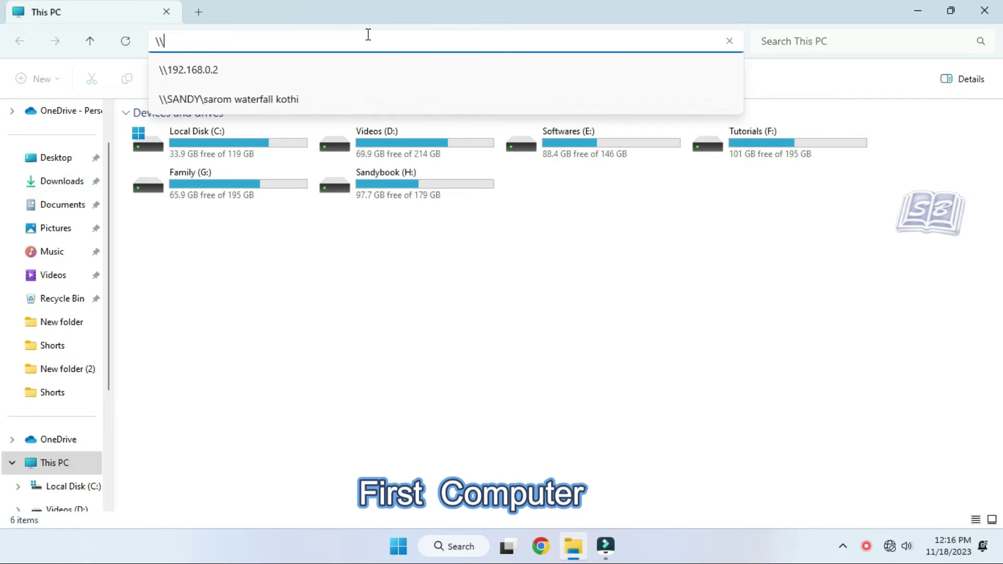
{"action": "type", "text": "SANDY\\"}
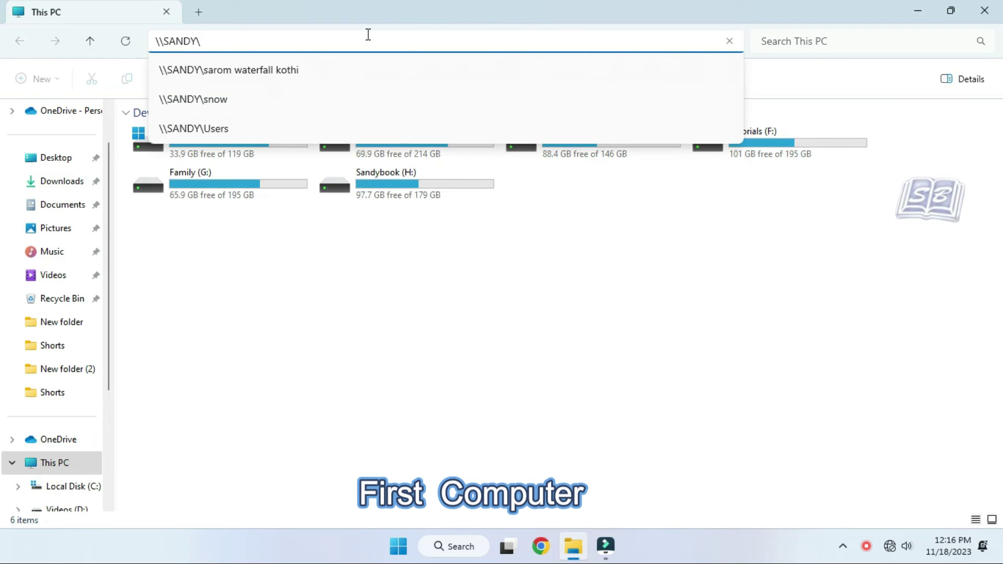
{"action": "type", "text": "snow"}
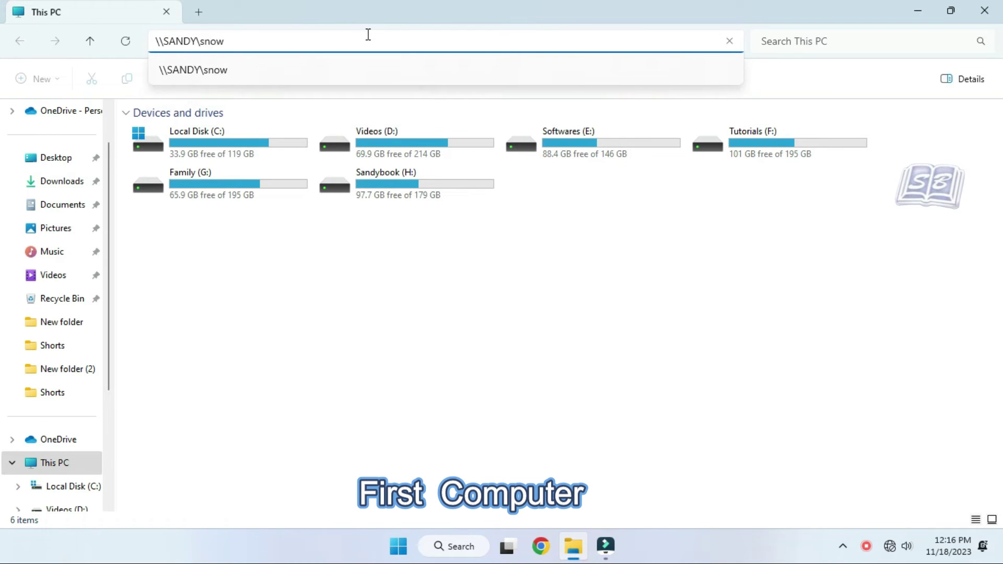
{"action": "key", "text": "Return"}
- Copy the ReadMe text document from the shared snow folder
{"action": "scroll", "coordinate": [429, 172], "scroll_direction": "down", "scroll_amount": 3}
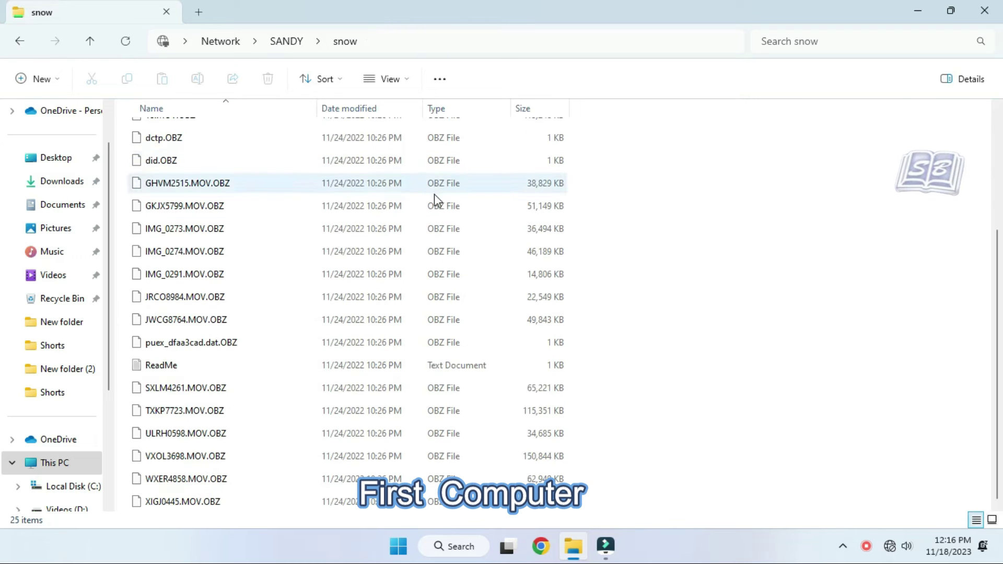
{"action": "scroll", "coordinate": [452, 233], "scroll_direction": "up", "scroll_amount": 3}
{"action": "left_click", "coordinate": [212, 153]}
{"action": "scroll", "coordinate": [291, 376], "scroll_direction": "down", "scroll_amount": 3}
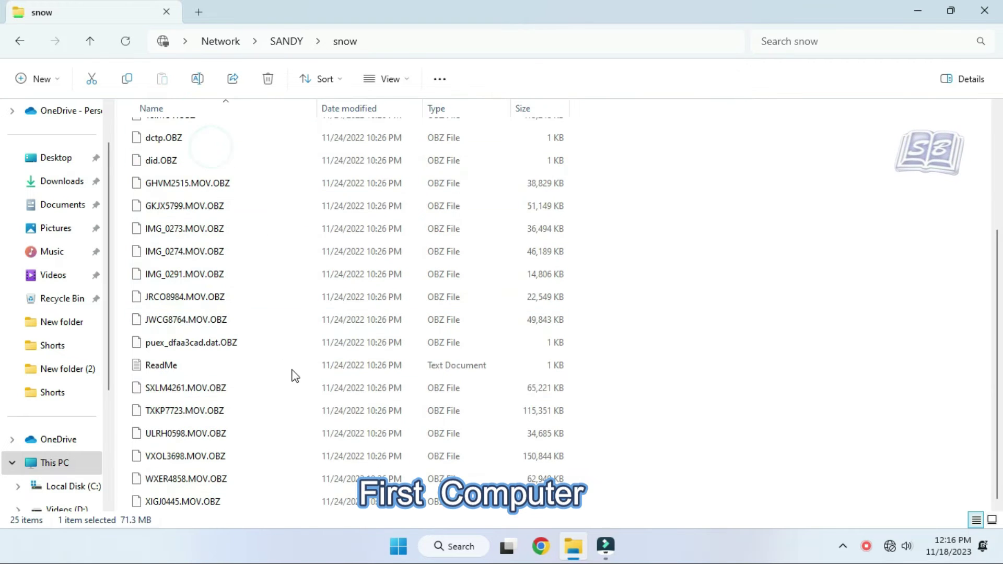
{"action": "right_click", "coordinate": [259, 370]}
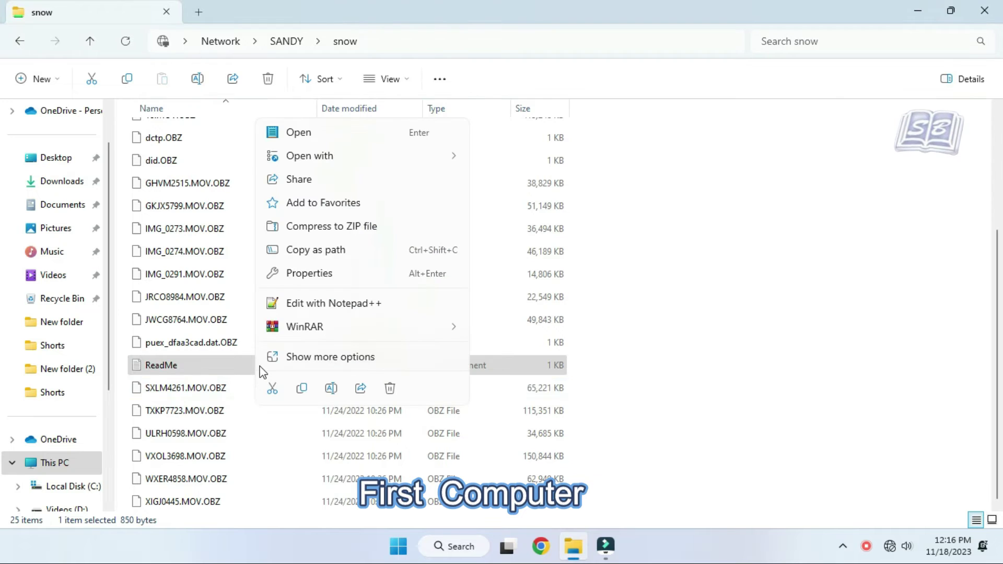
{"action": "left_click", "coordinate": [302, 389]}
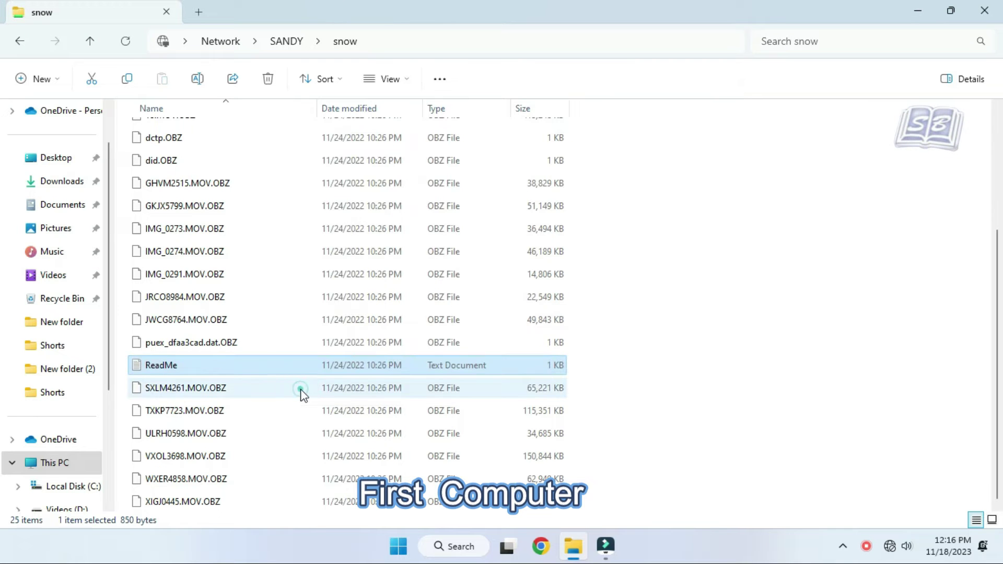
- Paste the copied ReadMe text document into the Family (G:) drive on the first computer
{"action": "left_click", "coordinate": [918, 16]}
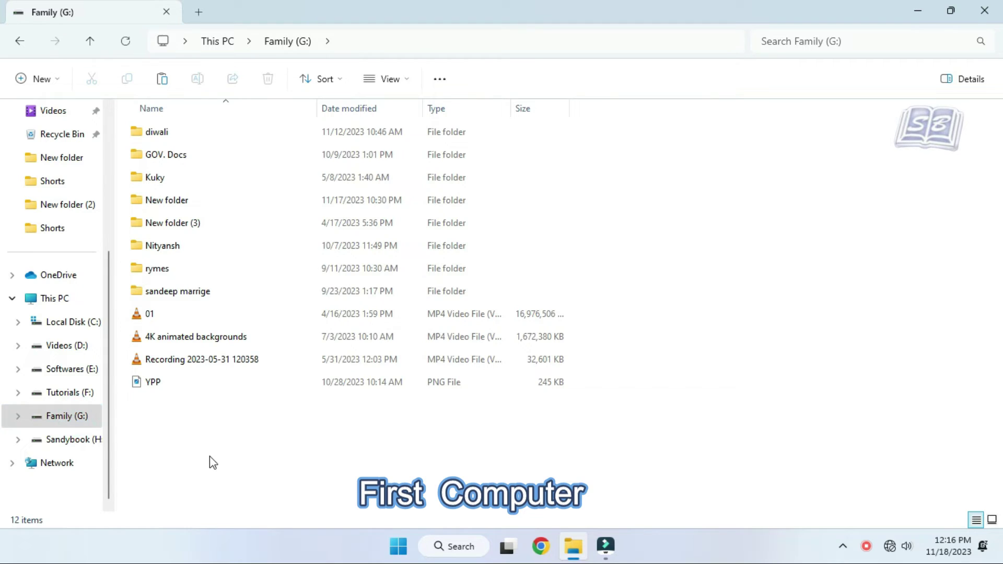
{"action": "right_click", "coordinate": [209, 459]}
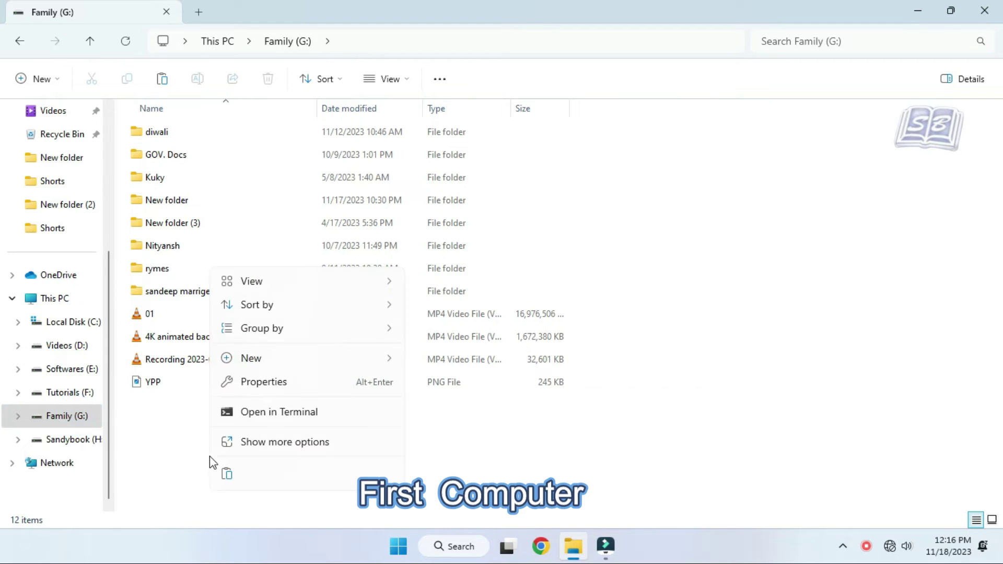
{"action": "left_click", "coordinate": [227, 474]}
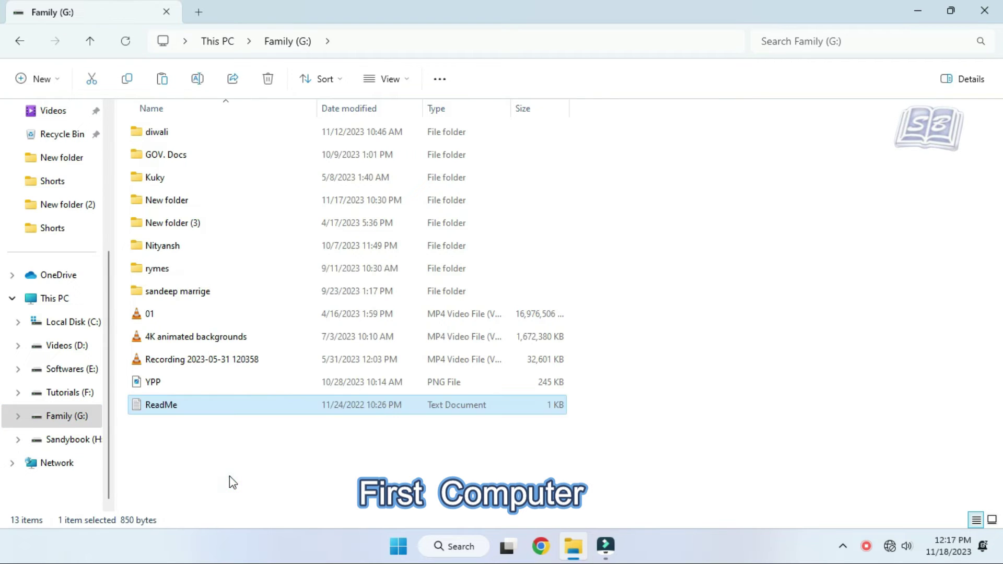
{"action": "left_click", "coordinate": [229, 475]}
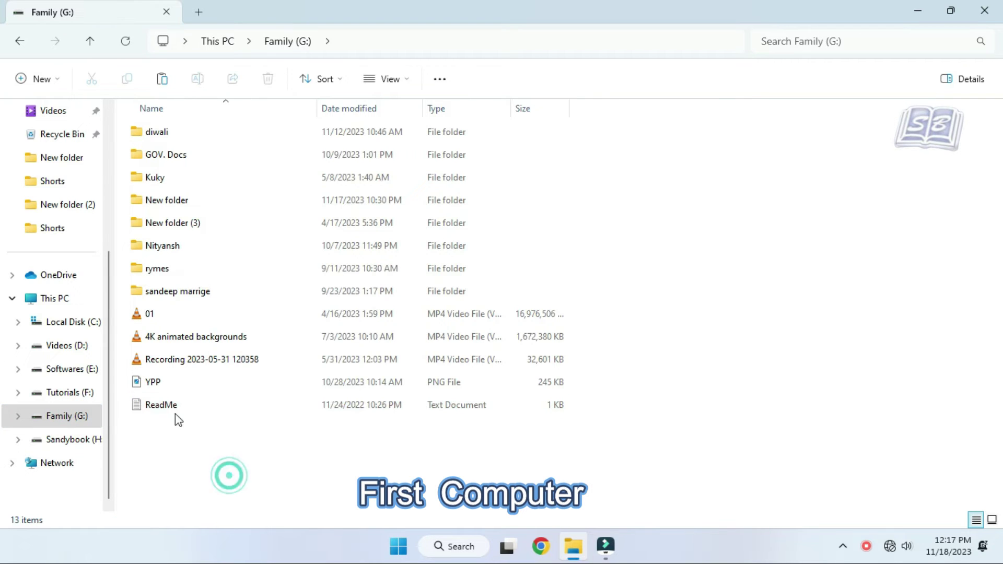
{"action": "left_click", "coordinate": [216, 406]}
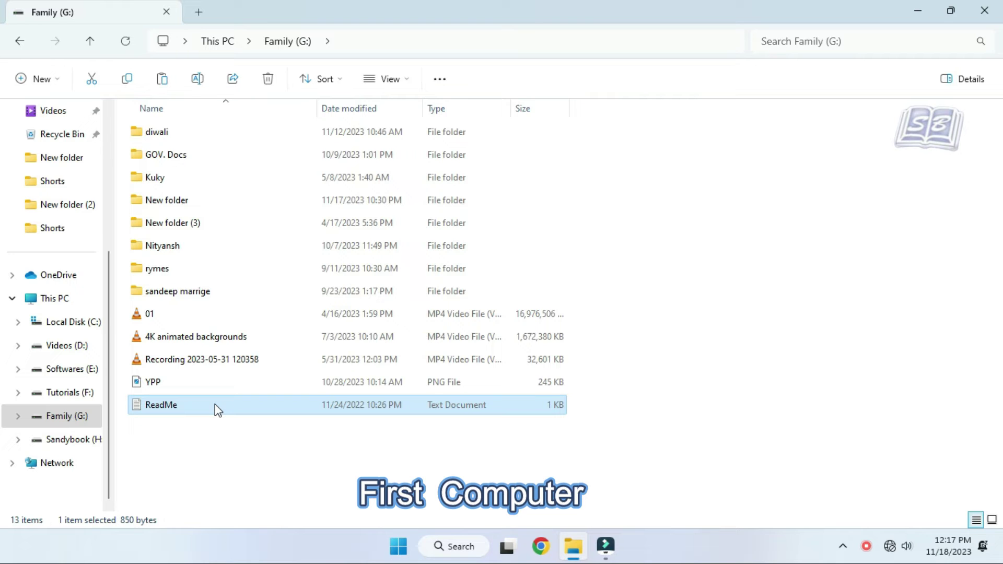
- Open the network access settings for sharing the diwali folder on Family (G:) with specific people
{"action": "key", "text": "alt+Up"}
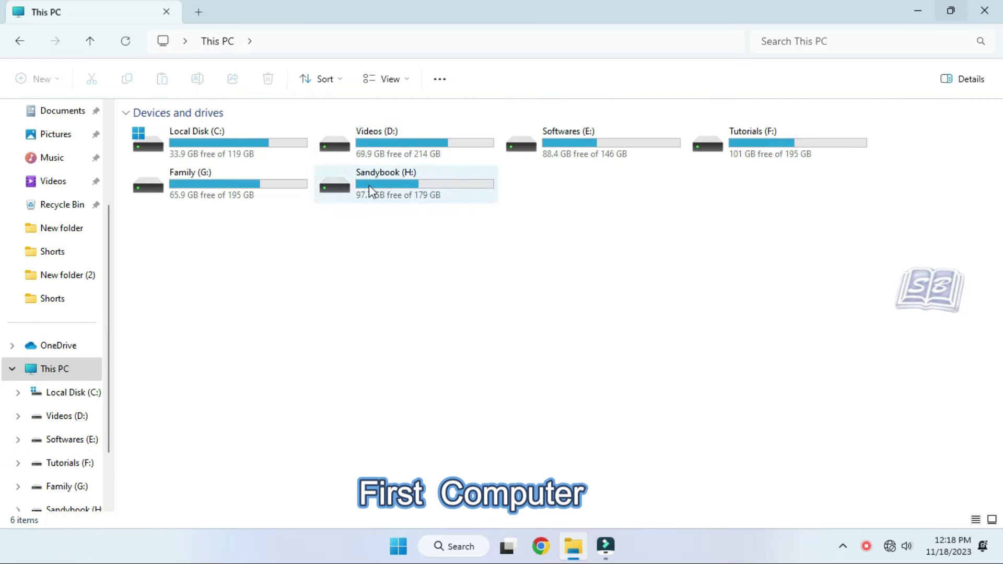
{"action": "double_click", "coordinate": [269, 184]}
{"action": "left_click", "coordinate": [226, 135]}
{"action": "right_click", "coordinate": [225, 135]}
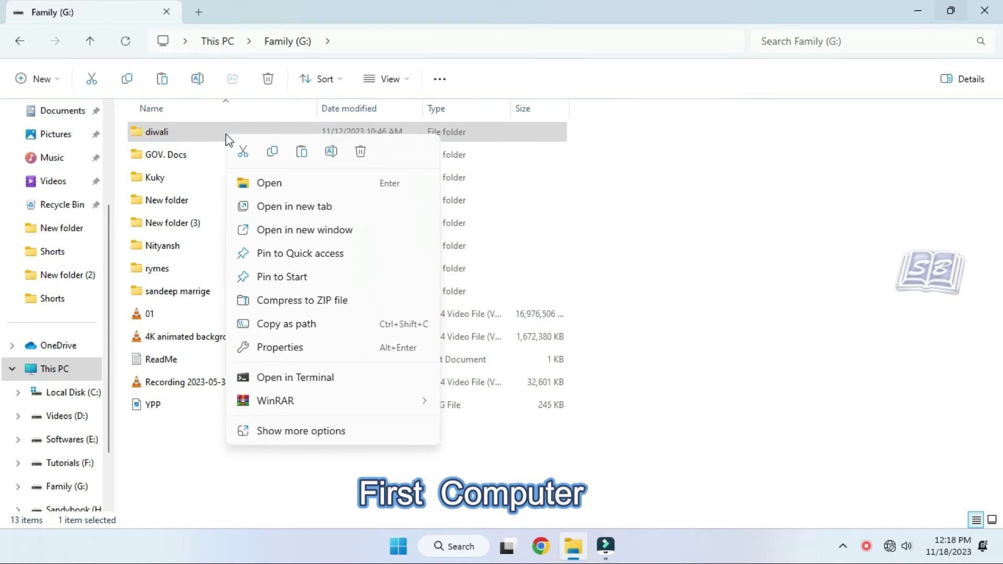
{"action": "left_click", "coordinate": [296, 430]}
{"action": "mouse_move", "coordinate": [331, 296]}
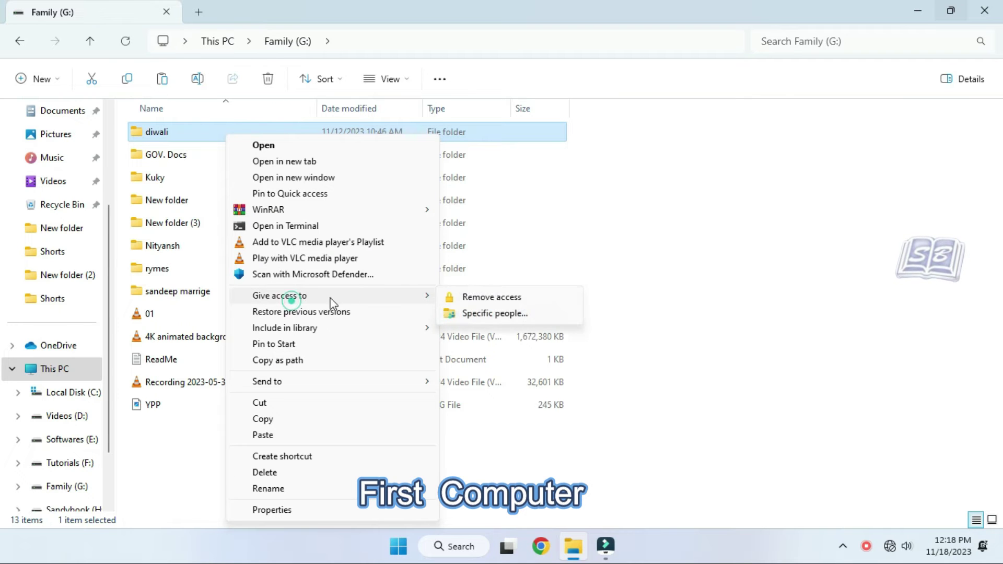
{"action": "left_click", "coordinate": [505, 314]}
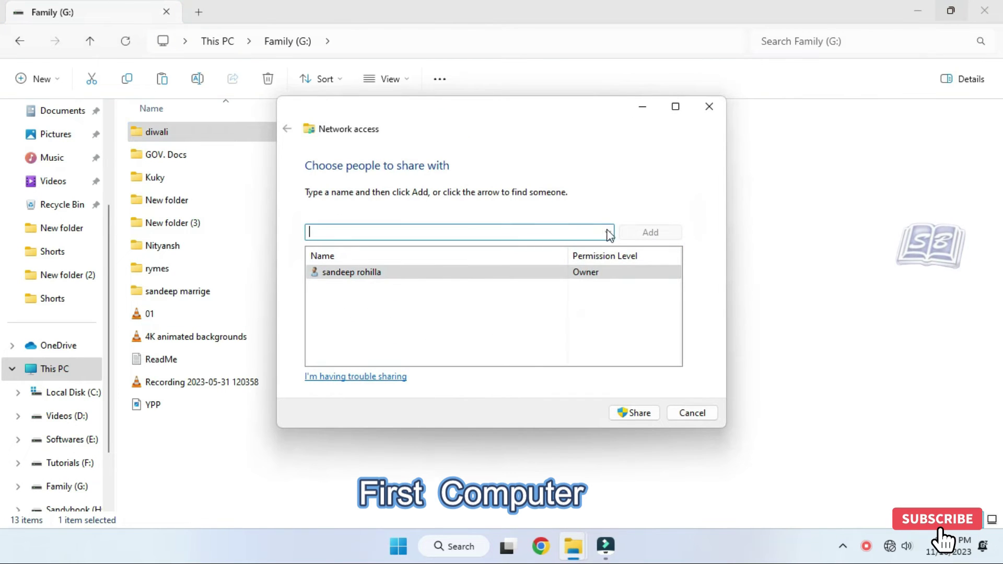
- Share the diwali folder with Everyone at the Read/Write permission level and finish the sharing dialog
{"action": "left_click", "coordinate": [609, 232]}
{"action": "left_click", "coordinate": [572, 267]}
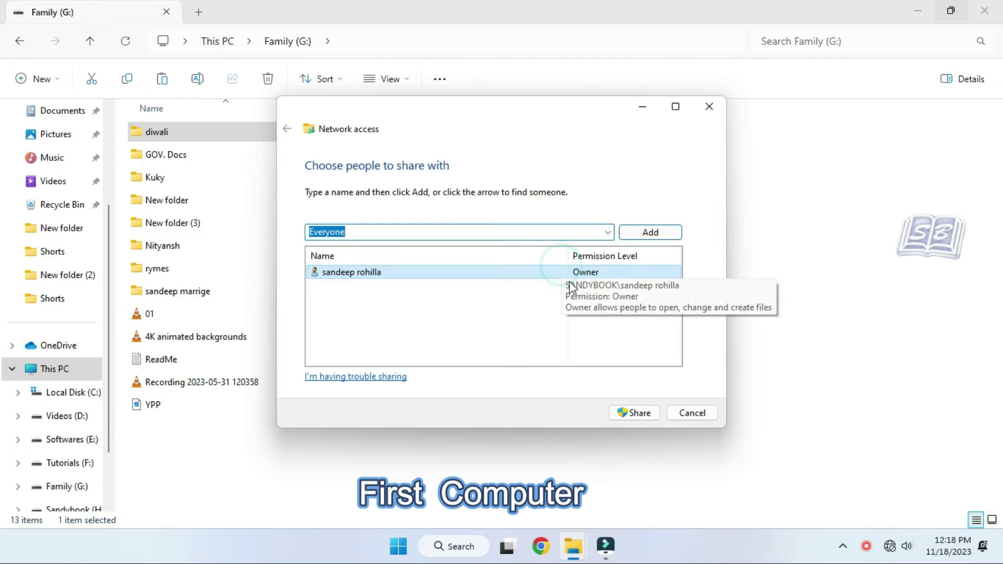
{"action": "key", "text": "Return"}
{"action": "left_click", "coordinate": [596, 271]}
{"action": "left_click", "coordinate": [635, 291]}
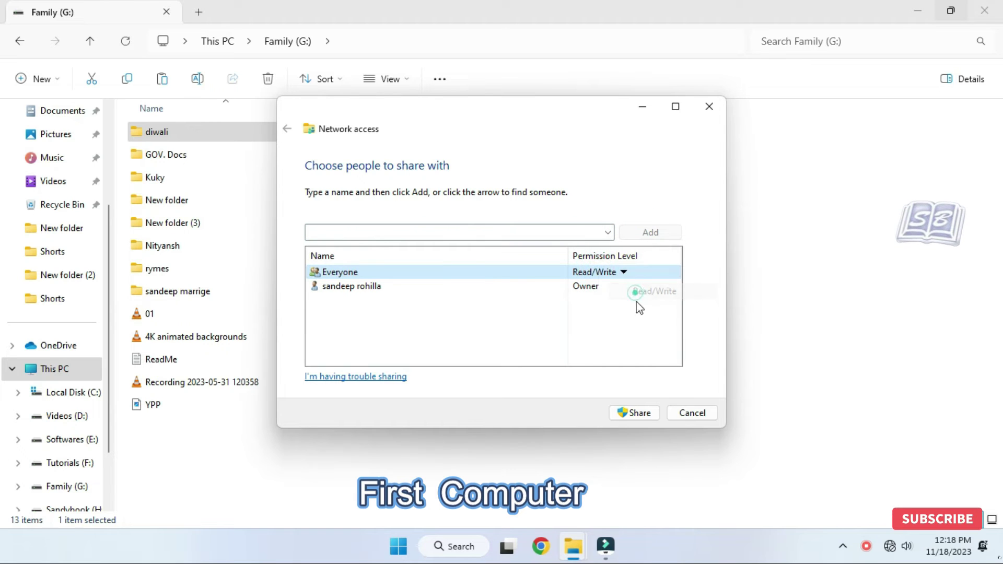
{"action": "left_click", "coordinate": [641, 413]}
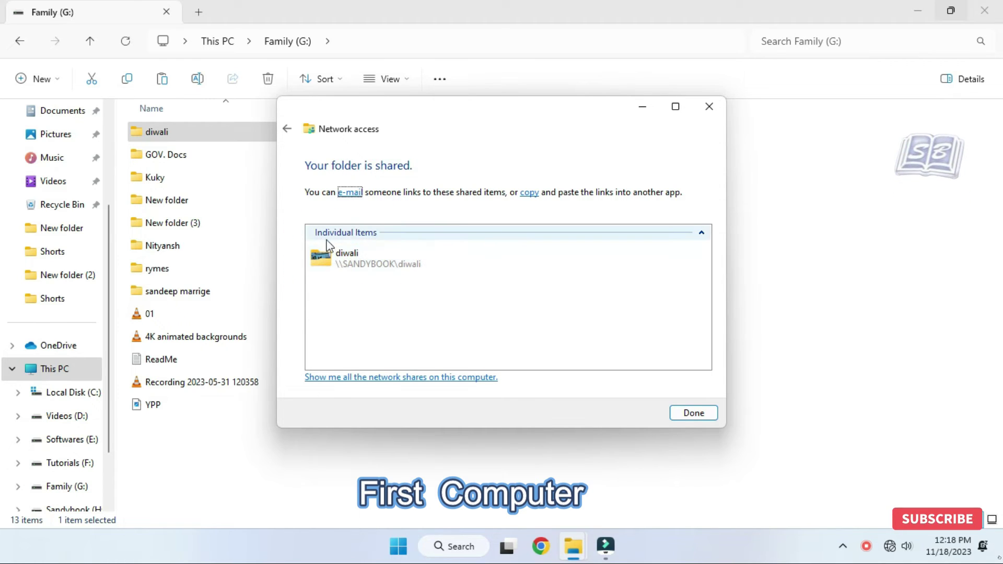
{"action": "left_click", "coordinate": [694, 413]}
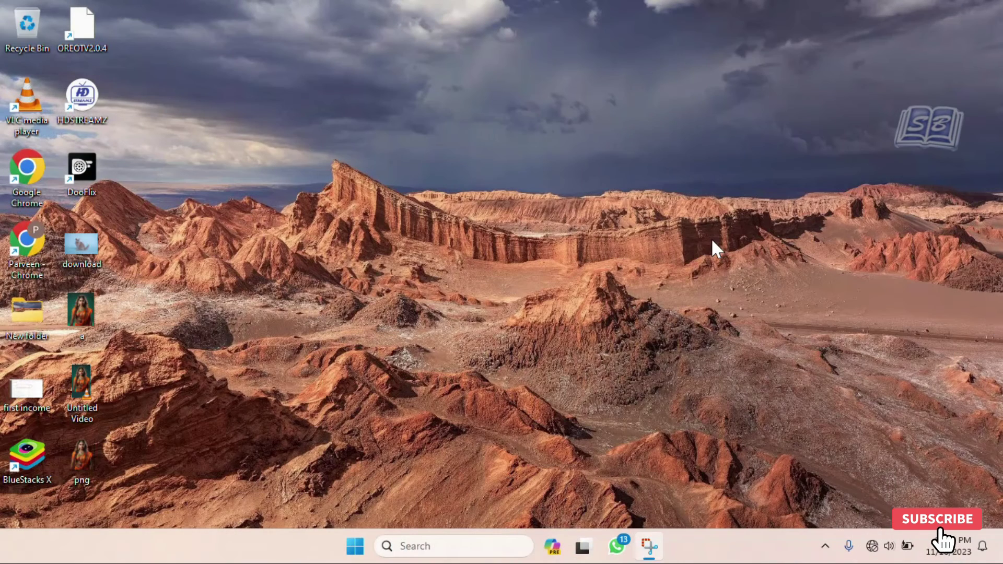
- On the second computer, open the network path \\SANDYBOOK\diwali in File Explorer and look through its files
{"action": "key", "text": "super+e"}
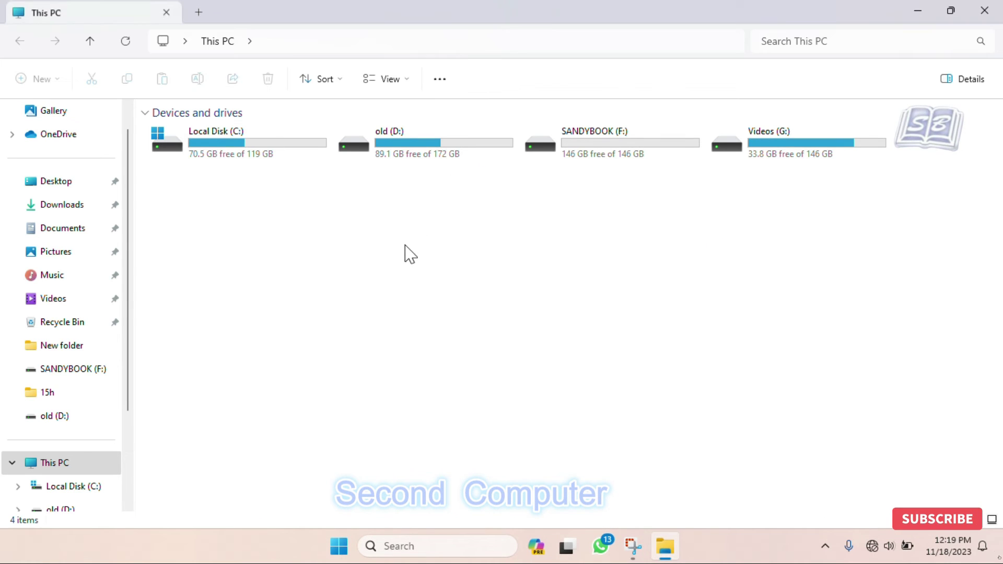
{"action": "left_click", "coordinate": [301, 47]}
{"action": "type", "text": "\\SANDYBOOK"}
{"action": "type", "text": "\\d"}
{"action": "type", "text": "dwali"}
{"action": "key", "text": "Return"}
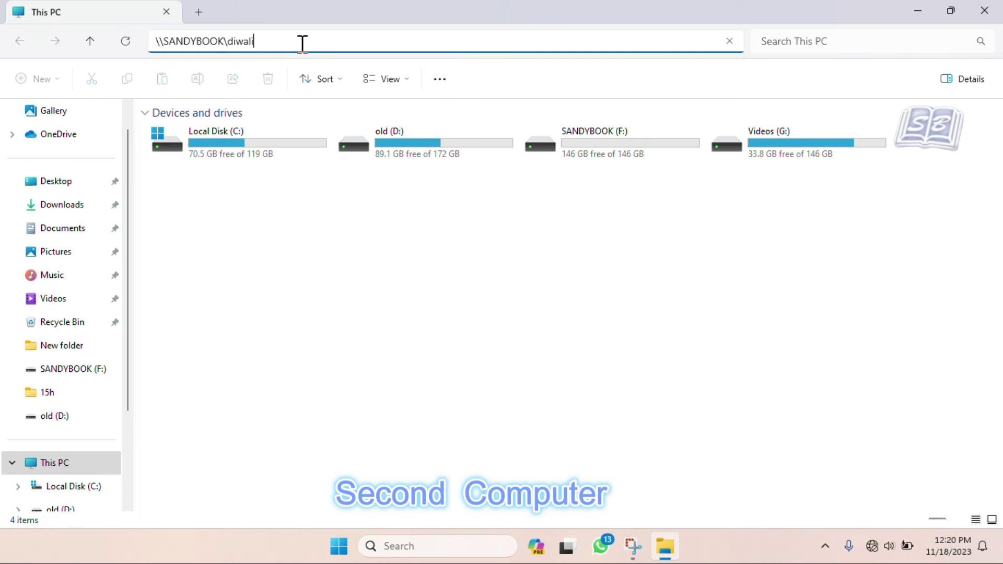
{"action": "scroll", "coordinate": [520, 245], "scroll_direction": "up", "scroll_amount": 2}
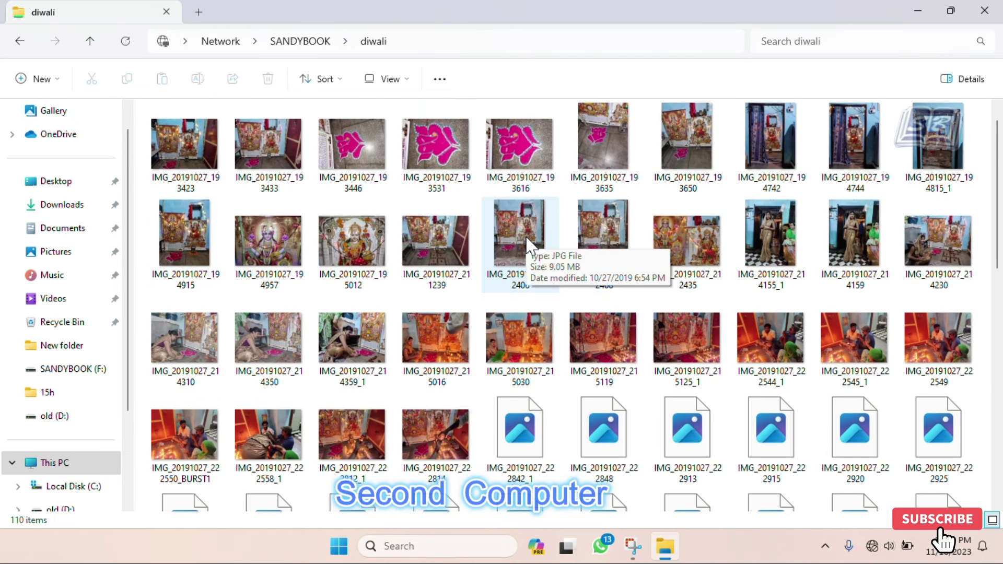
{"action": "scroll", "coordinate": [525, 243], "scroll_direction": "down", "scroll_amount": 1}
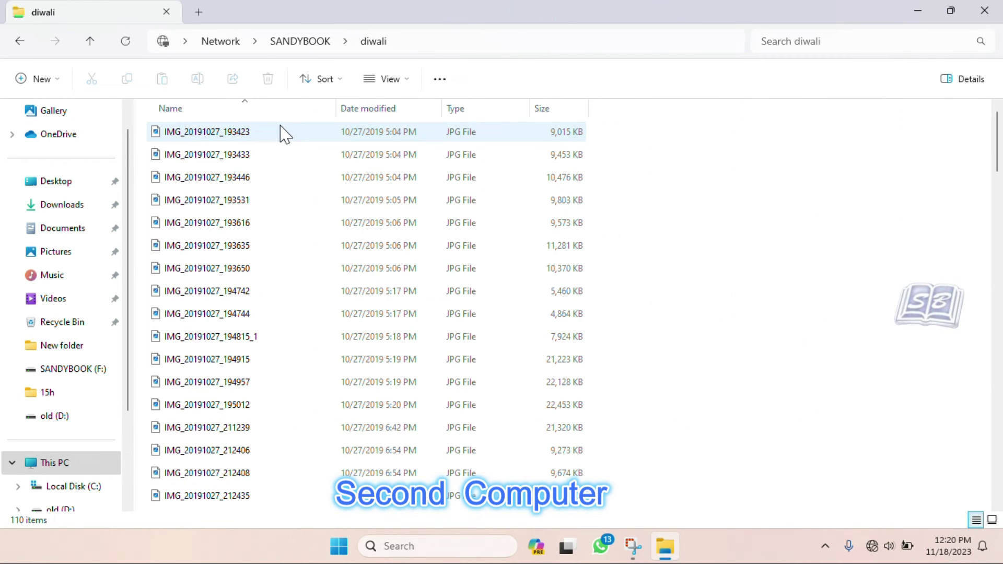
- Select and copy all the files in the shared diwali folder
{"action": "left_click", "coordinate": [284, 135]}
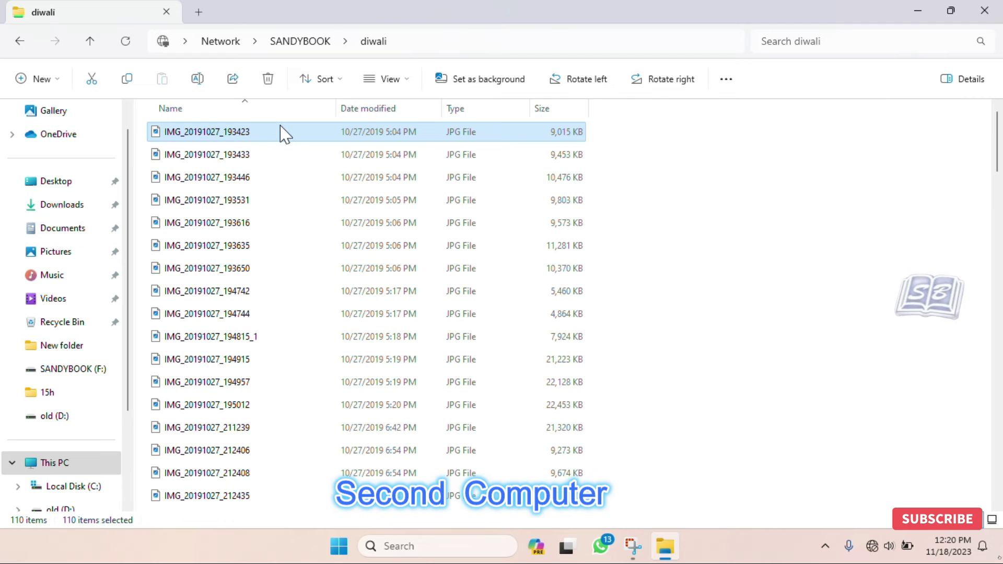
{"action": "right_click", "coordinate": [282, 135]}
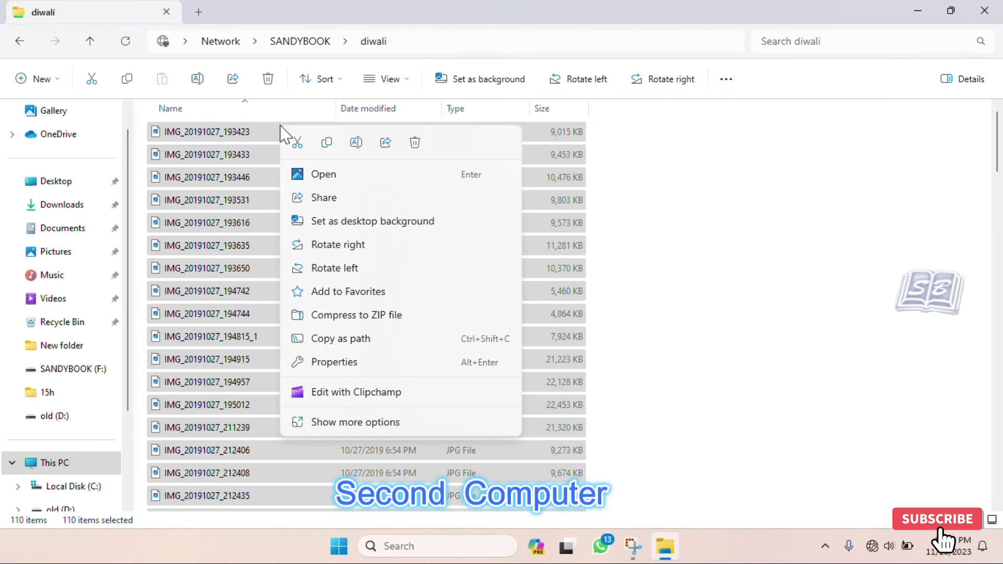
{"action": "left_click", "coordinate": [327, 149]}
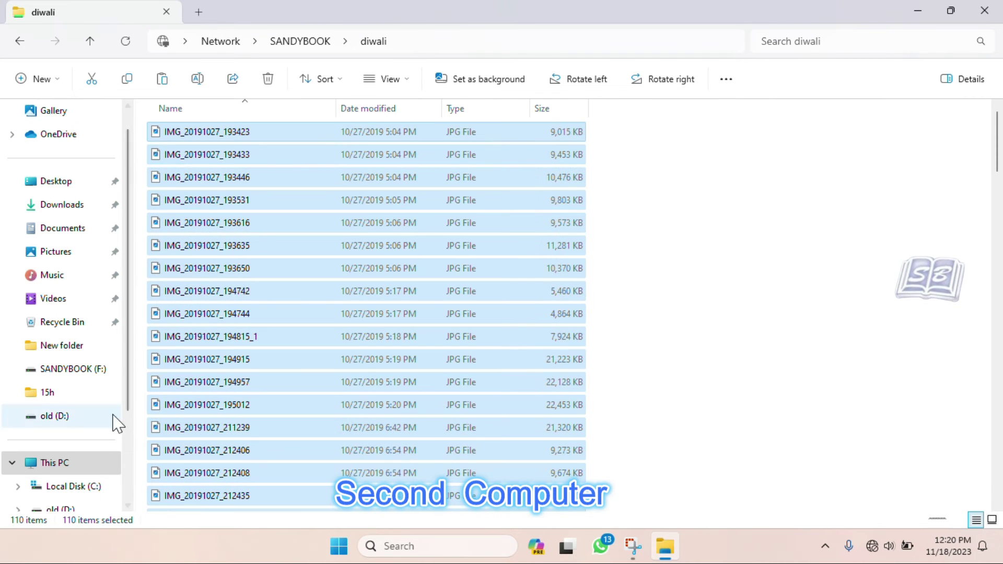
- Paste the copied files into New folder (2) on SANDYBOOK (F:), stop the transfer partway and close the window
{"action": "left_click", "coordinate": [55, 462]}
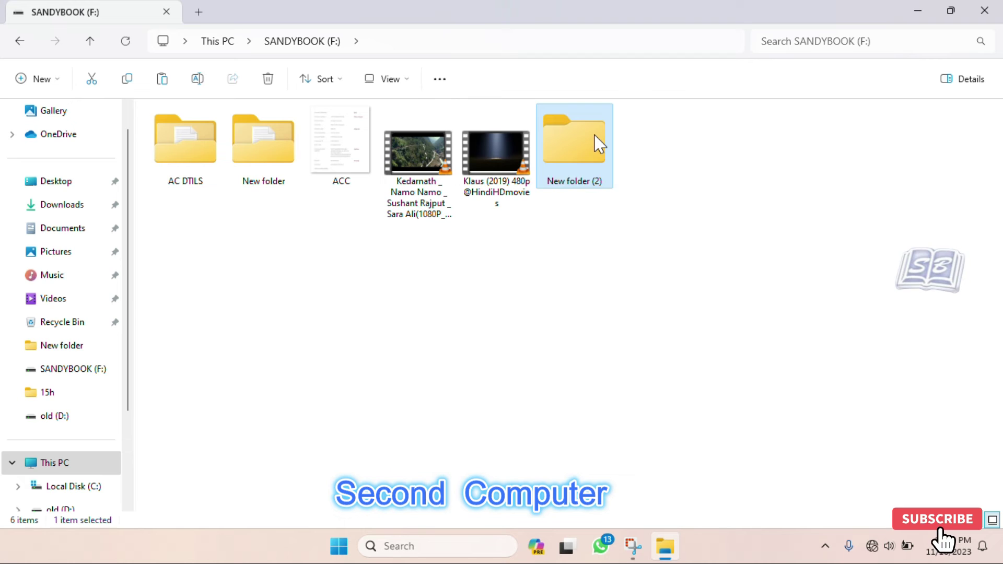
{"action": "double_click", "coordinate": [599, 144]}
{"action": "right_click", "coordinate": [465, 241]}
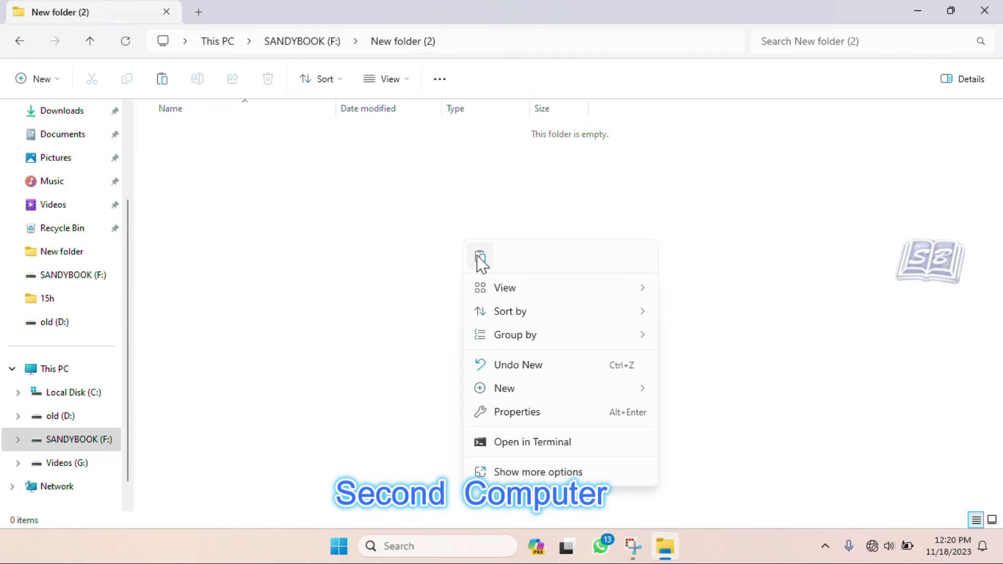
{"action": "left_click", "coordinate": [480, 258]}
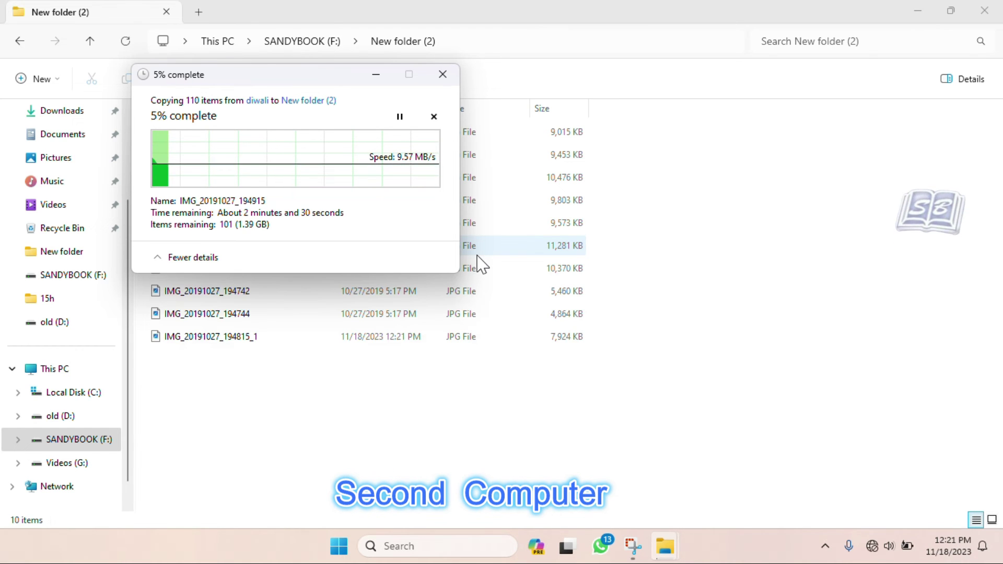
{"action": "left_click", "coordinate": [443, 77]}
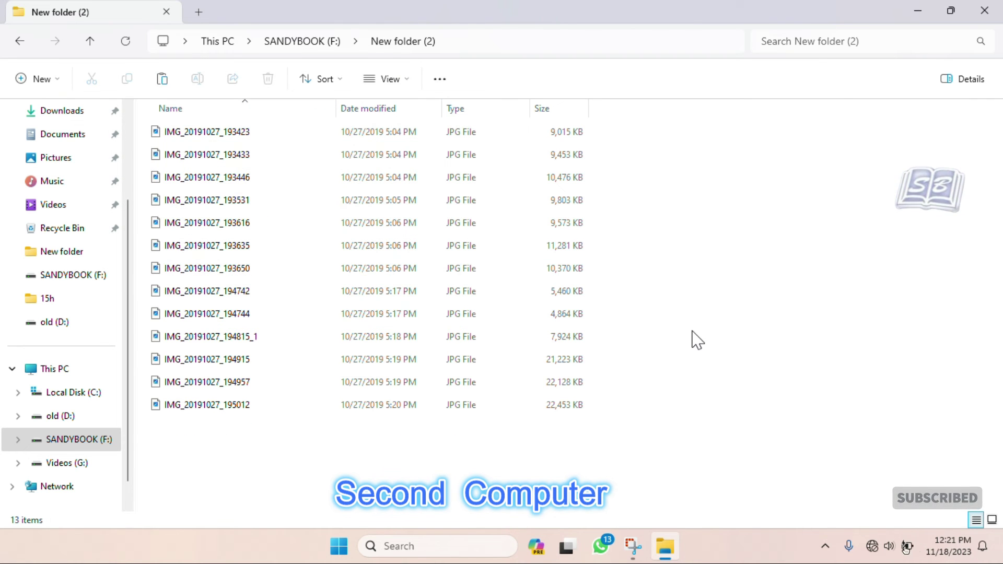
{"action": "left_click", "coordinate": [986, 13]}
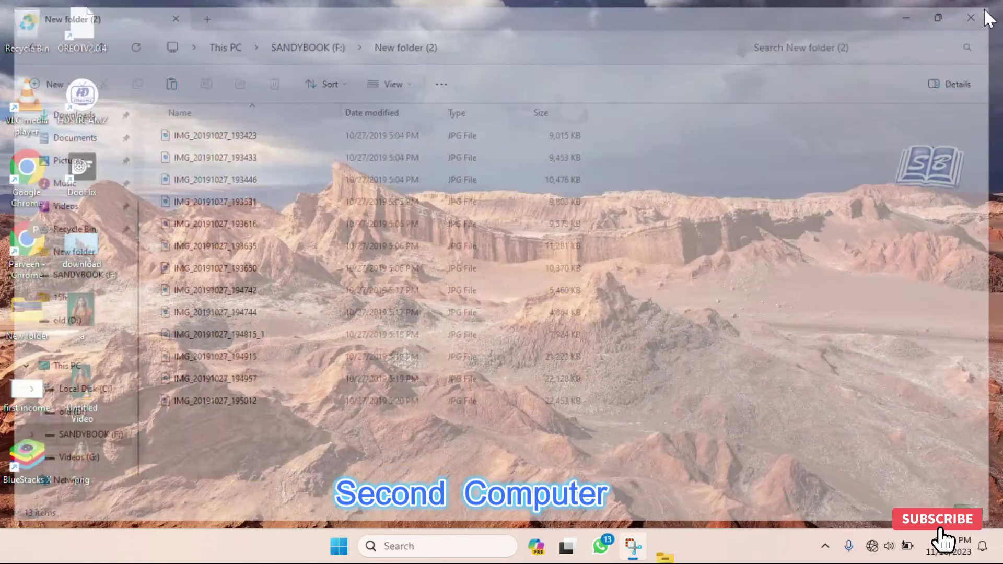
- Stop sharing the snow folder on the old (D:) drive of the second computer and close the window
{"action": "key", "text": "super+e"}
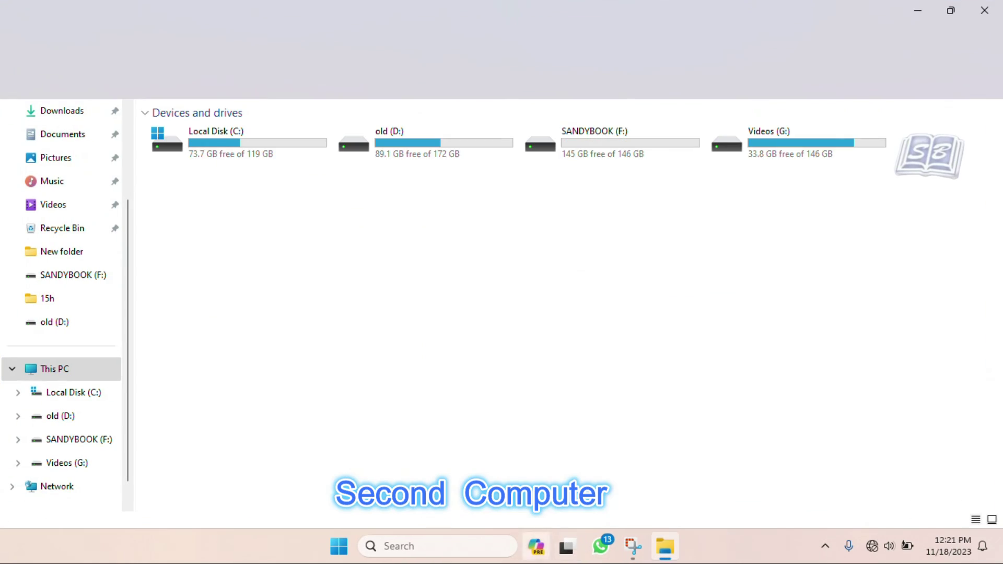
{"action": "double_click", "coordinate": [390, 141]}
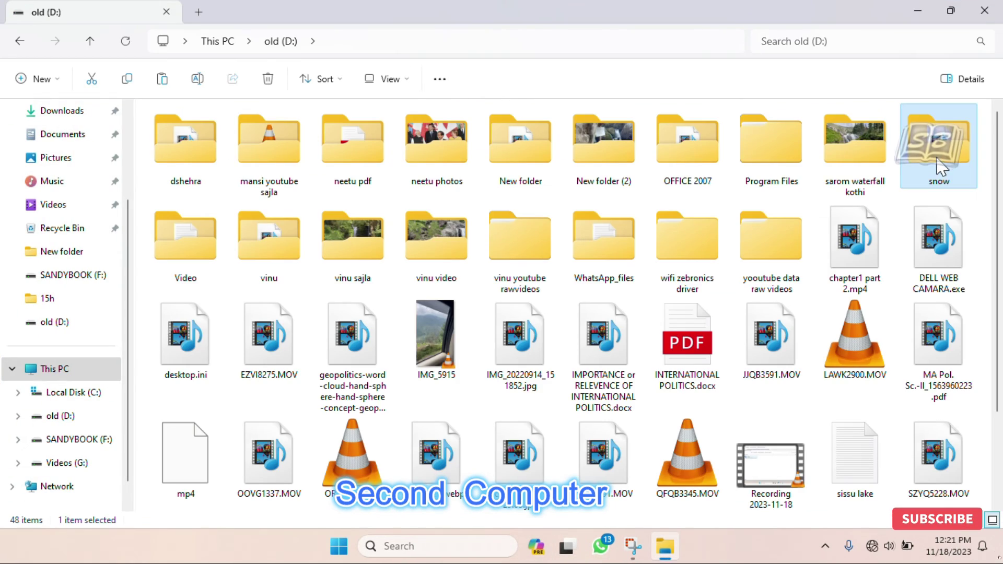
{"action": "right_click", "coordinate": [937, 162]}
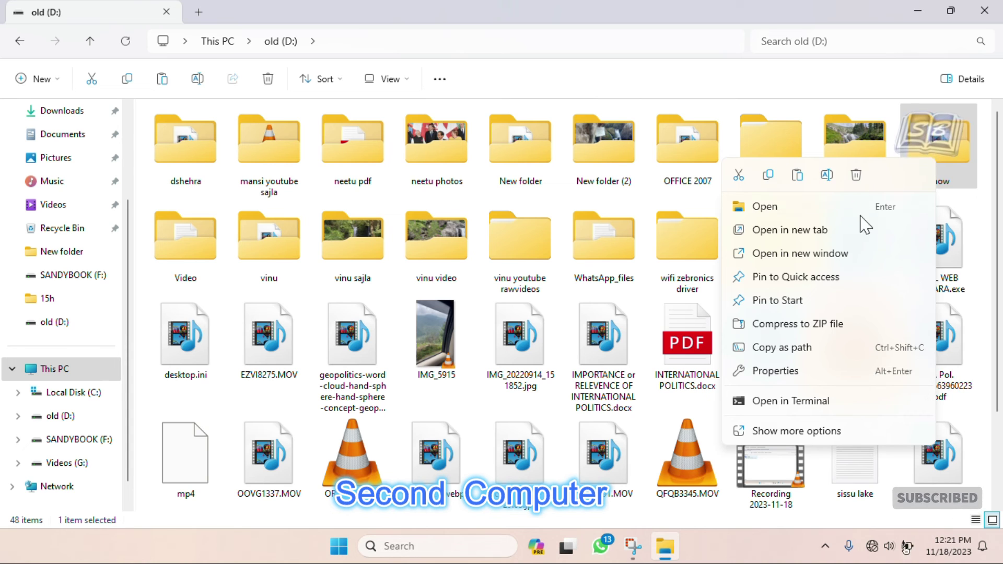
{"action": "left_click", "coordinate": [796, 431]}
{"action": "mouse_move", "coordinate": [857, 238]}
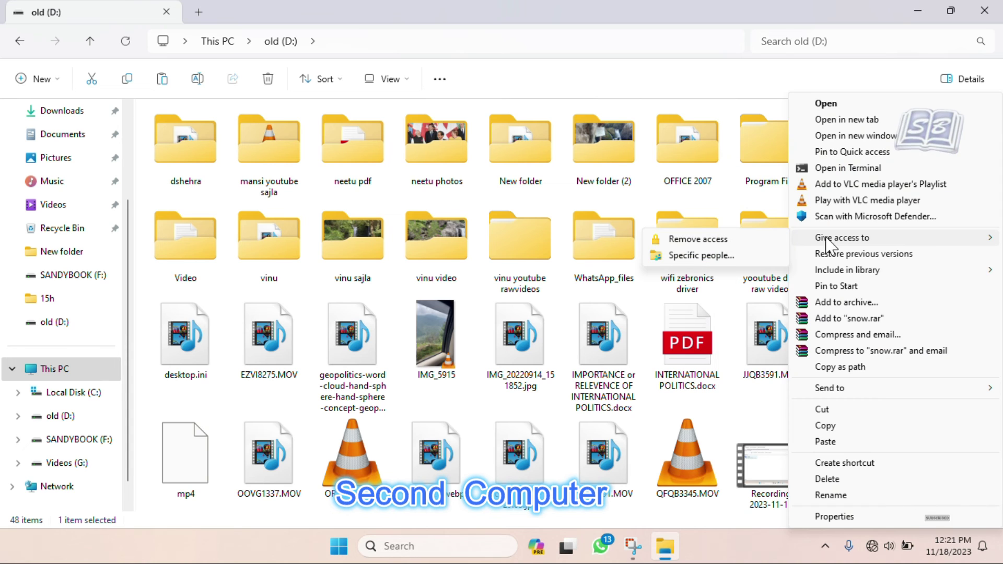
{"action": "left_click", "coordinate": [723, 240]}
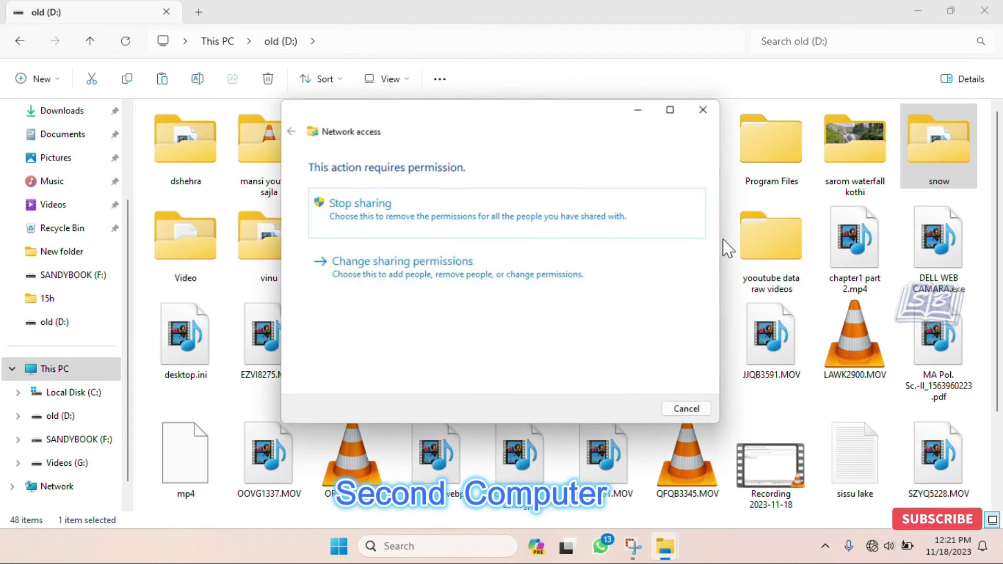
{"action": "left_click", "coordinate": [489, 205]}
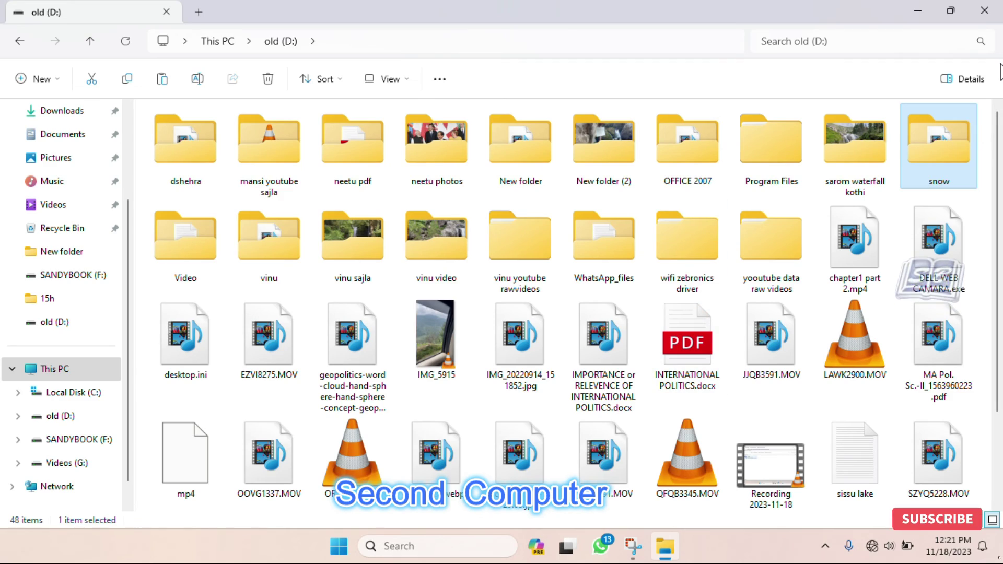
{"action": "left_click", "coordinate": [983, 11]}
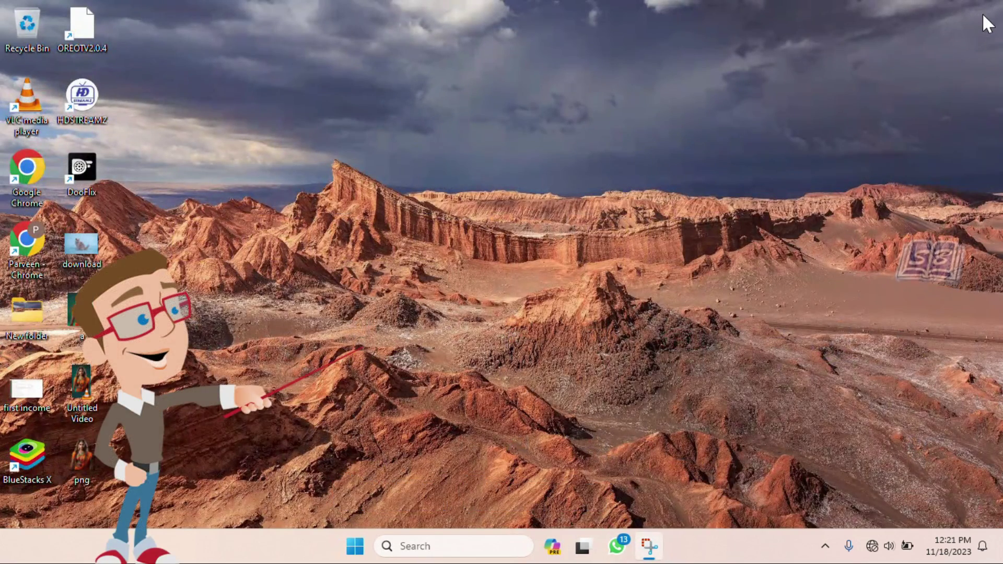